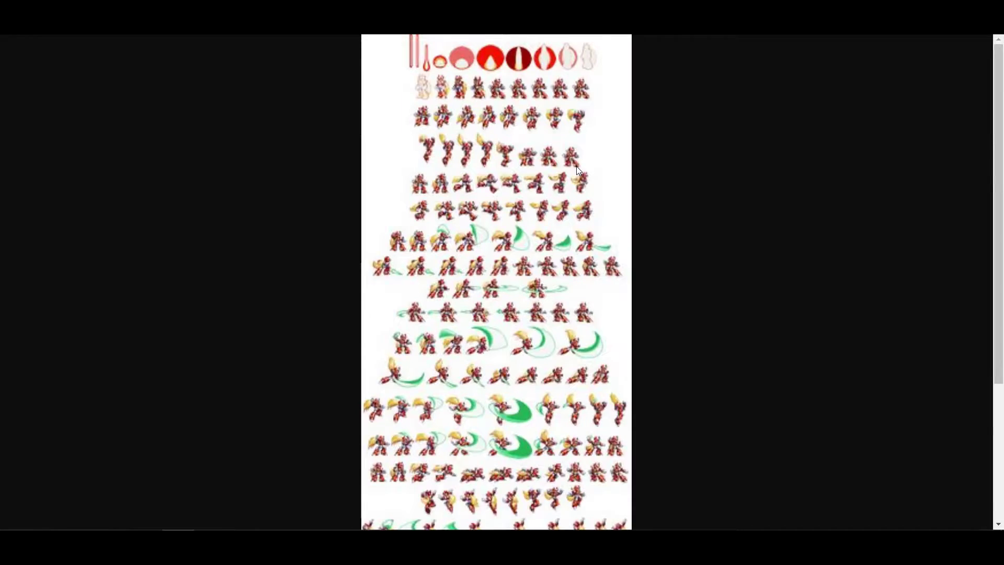
pyautogui.scroll(-8, 576, 167)
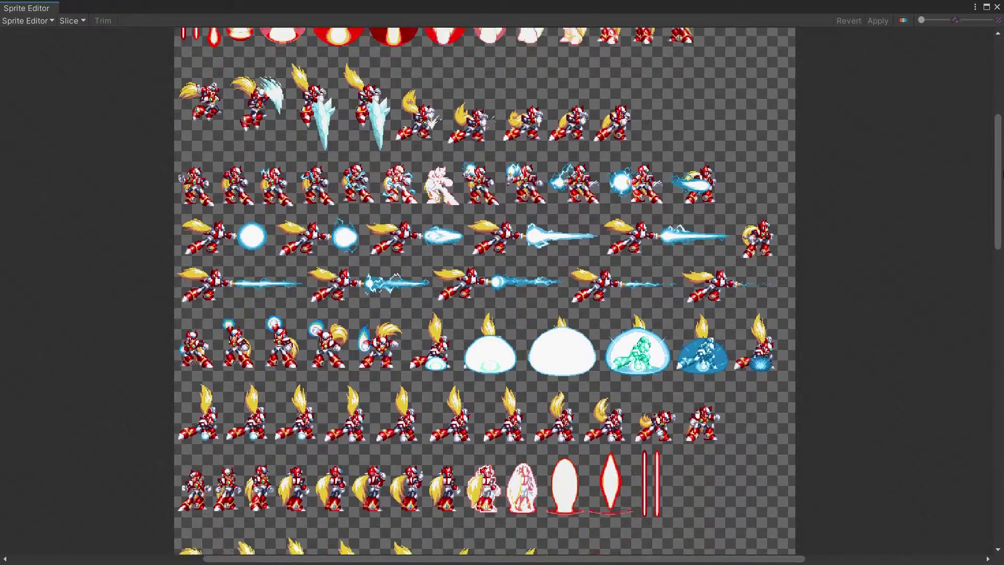
pyautogui.scroll(-15, 485, 291)
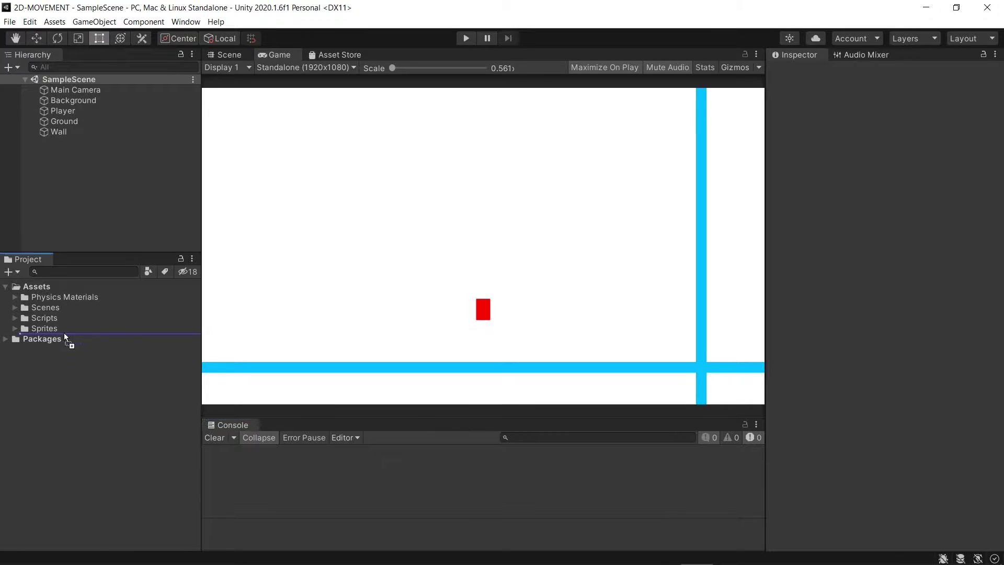
# Import Zero Spritesheet into Assets/Sprites and apply Sprite Mode Multiple.
pyautogui.moveTo(64, 332); pyautogui.dragTo(51, 329)
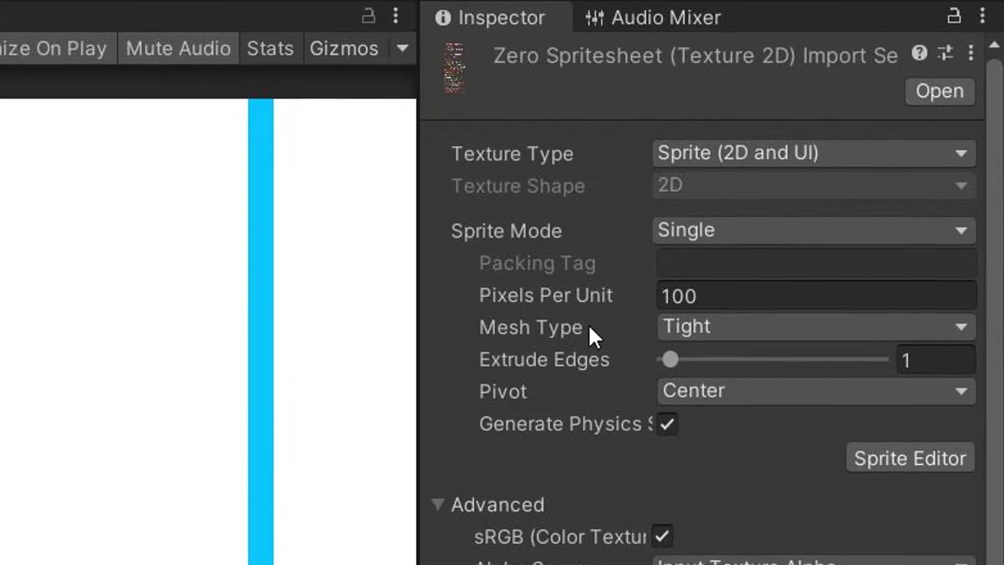
pyautogui.click(743, 228)
pyautogui.click(753, 294)
pyautogui.click(918, 421)
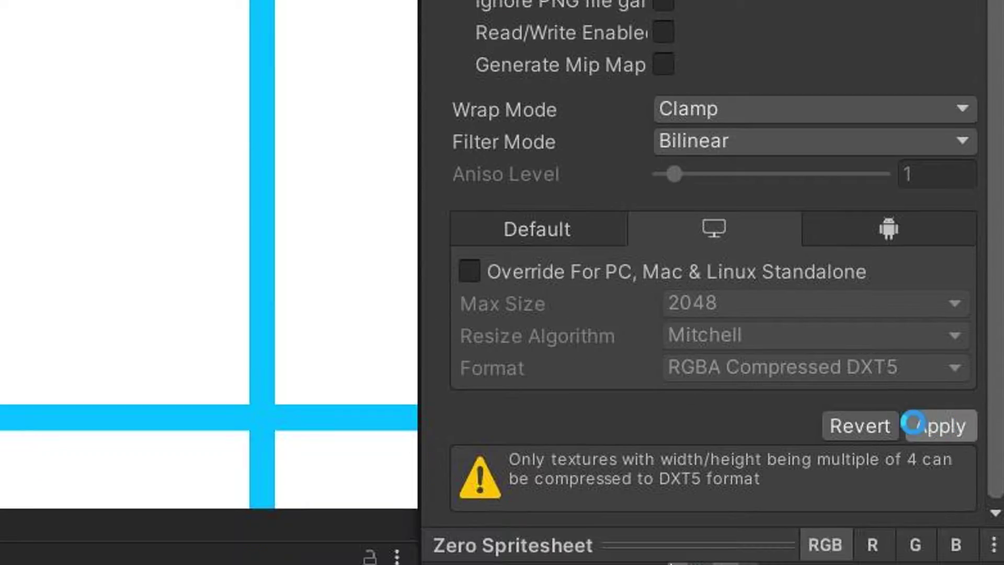
pyautogui.scroll(3, 951, 319)
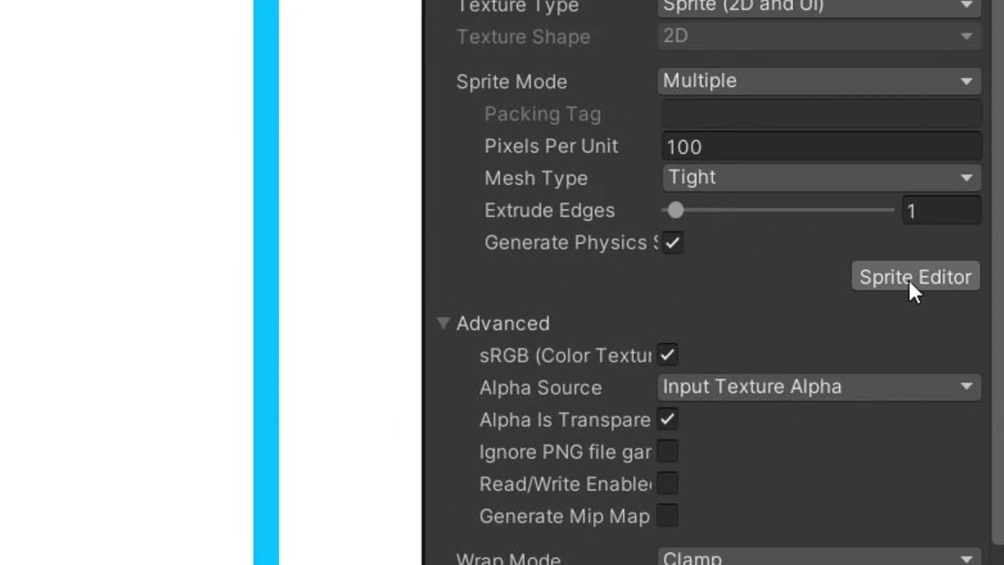
# Auto-slice Zero Spritesheet into individual sprites in the Sprite Editor and apply.
pyautogui.click(960, 218)
pyautogui.moveTo(428, 442); pyautogui.dragTo(617, 240)
pyautogui.scroll(2, 429, 317)
pyautogui.scroll(-4, 438, 334)
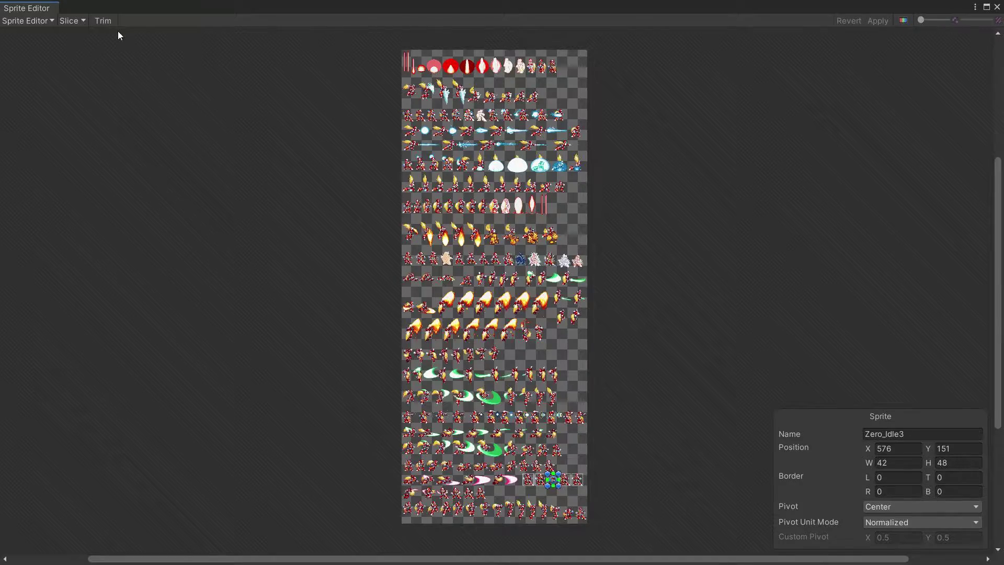
pyautogui.click(80, 22)
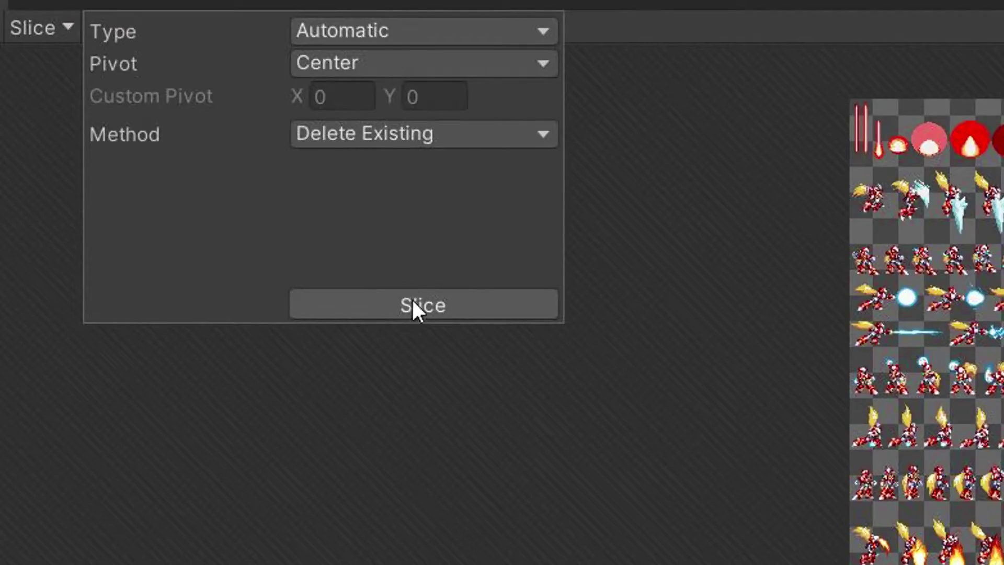
pyautogui.click(423, 306)
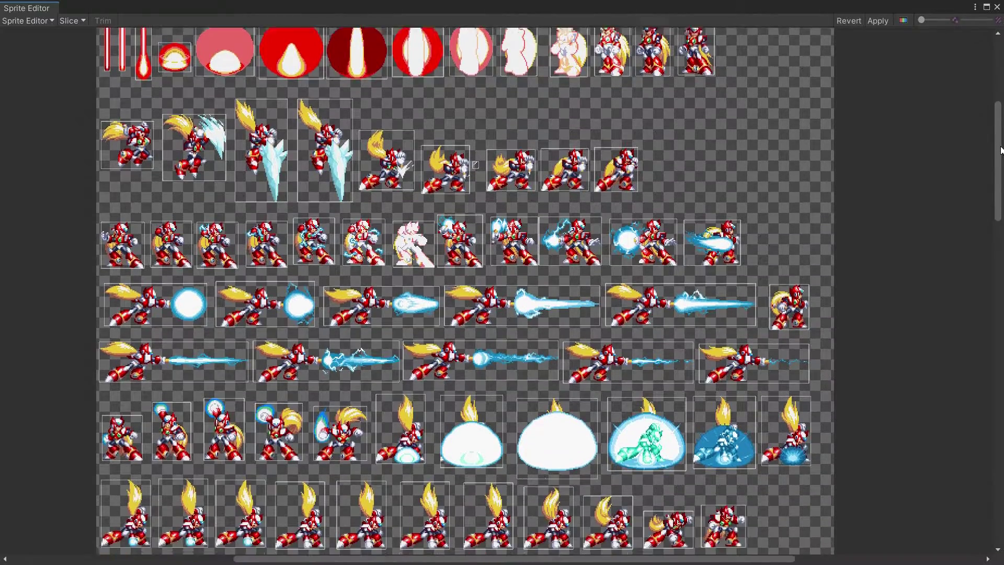
pyautogui.moveTo(1000, 150); pyautogui.dragTo(997, 454)
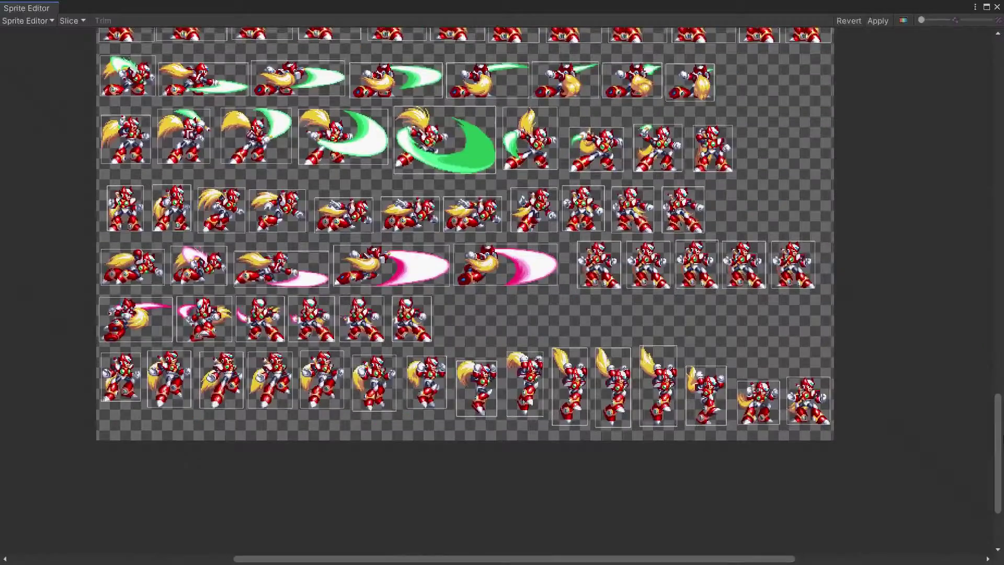
pyautogui.click(879, 20)
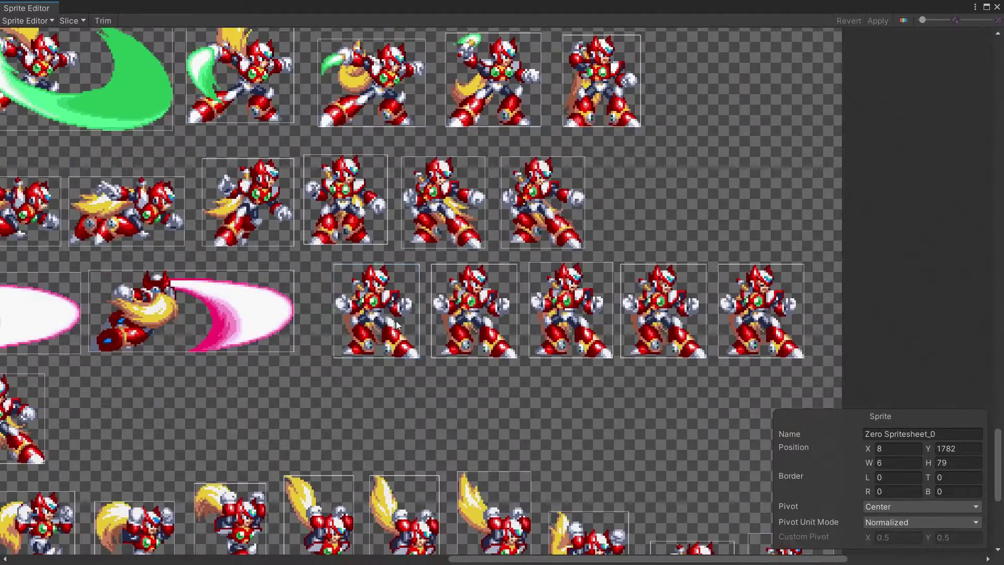
# Rename the first standing idle frame to Zero_Idle1 and move to the next frame.
pyautogui.click(397, 324)
pyautogui.click(905, 434)
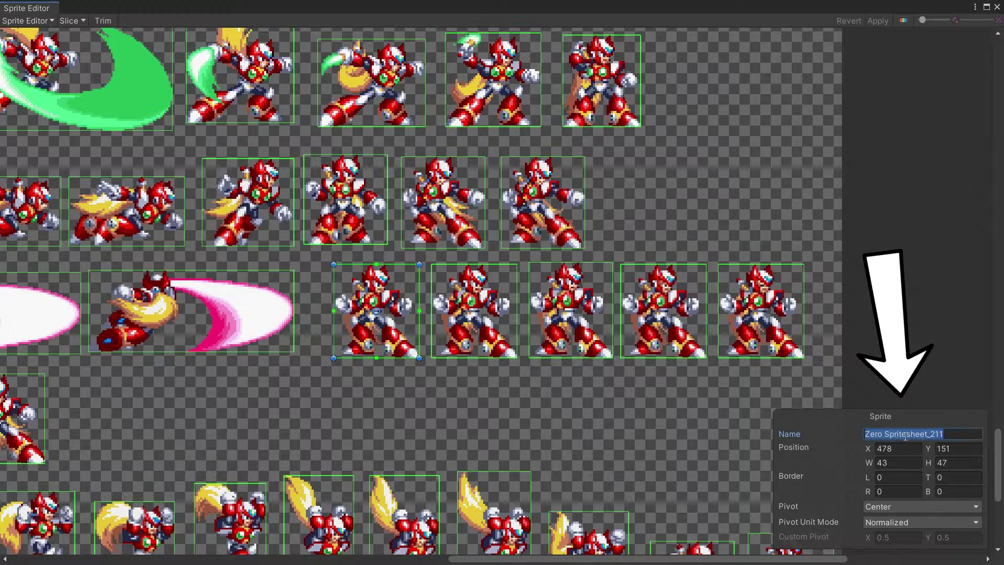
pyautogui.write('Zero_Idle1')
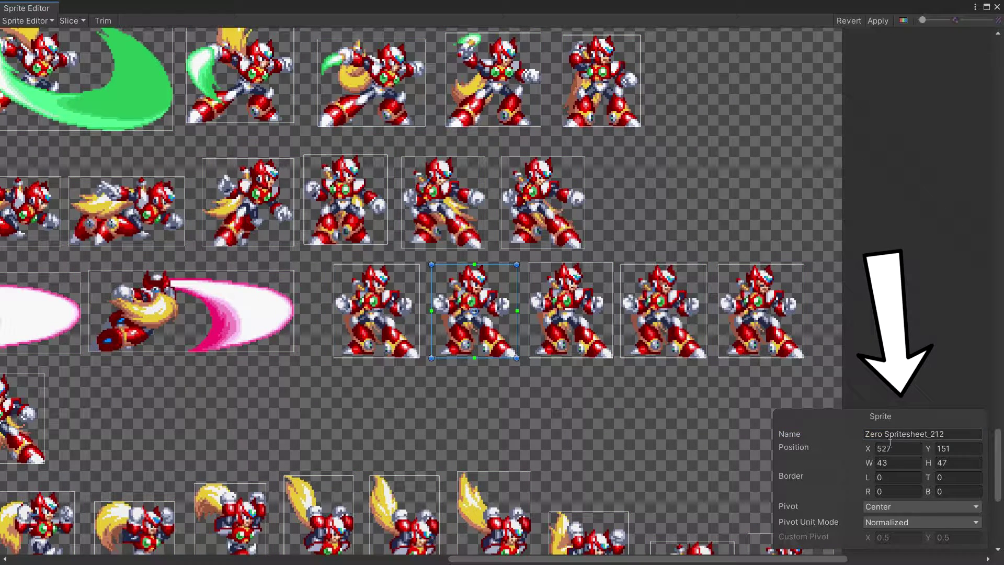
pyautogui.click(905, 434)
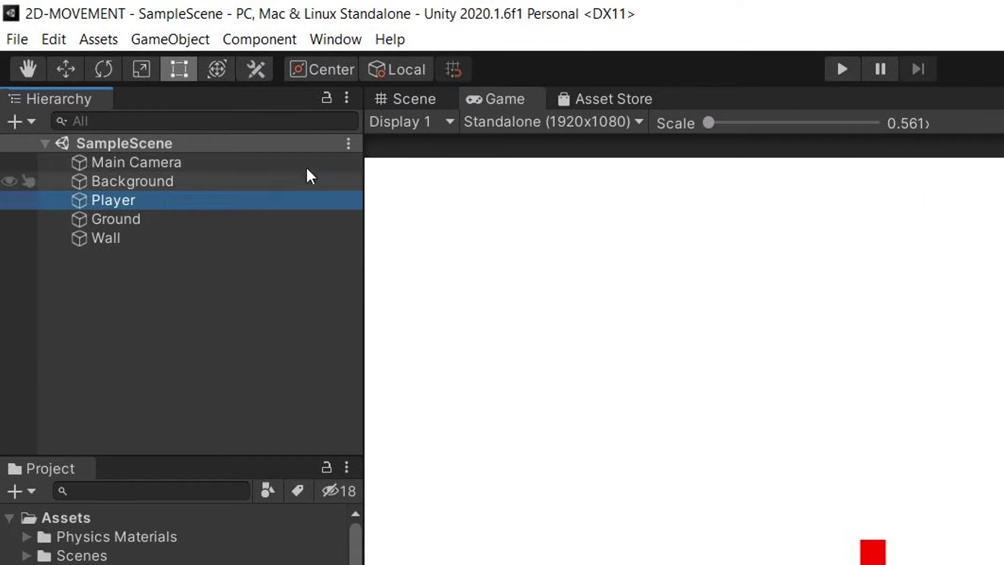
# Open the Animation window and dock it beside the Console.
pyautogui.click(336, 40)
pyautogui.moveTo(572, 365)
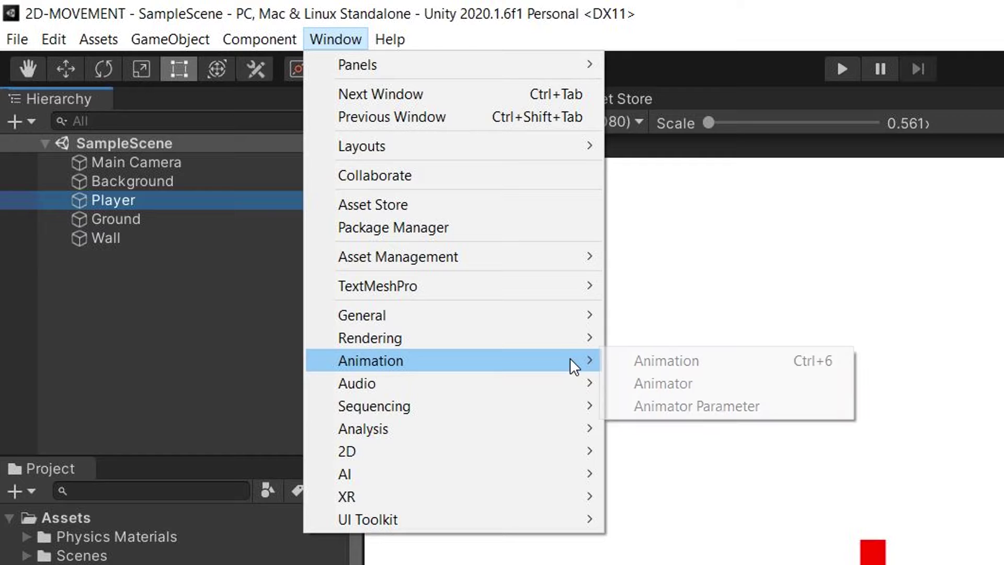
pyautogui.click(676, 366)
pyautogui.moveTo(32, 333); pyautogui.dragTo(720, 424)
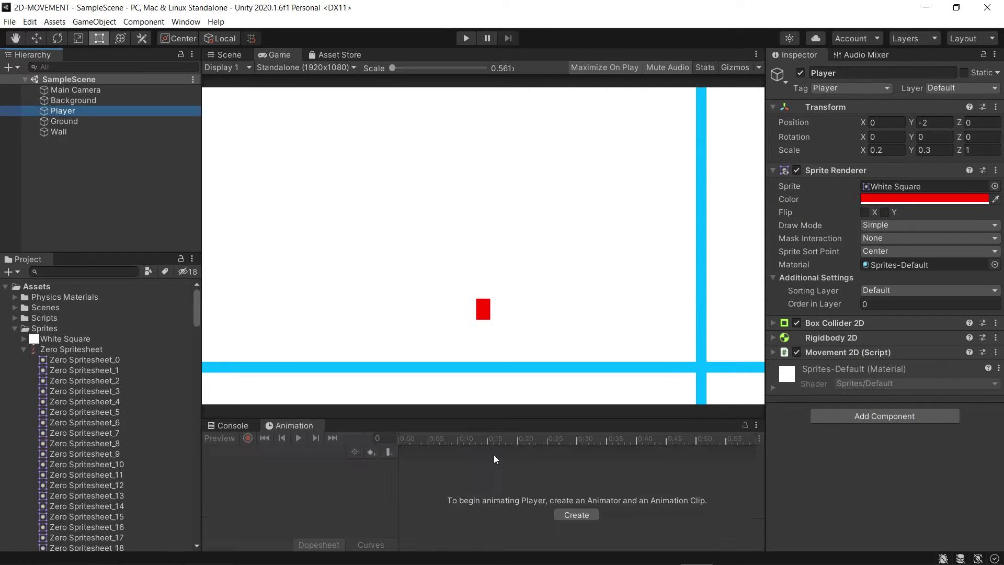
# Create Player's first clip, saving it in a new Animations folder.
pyautogui.click(590, 516)
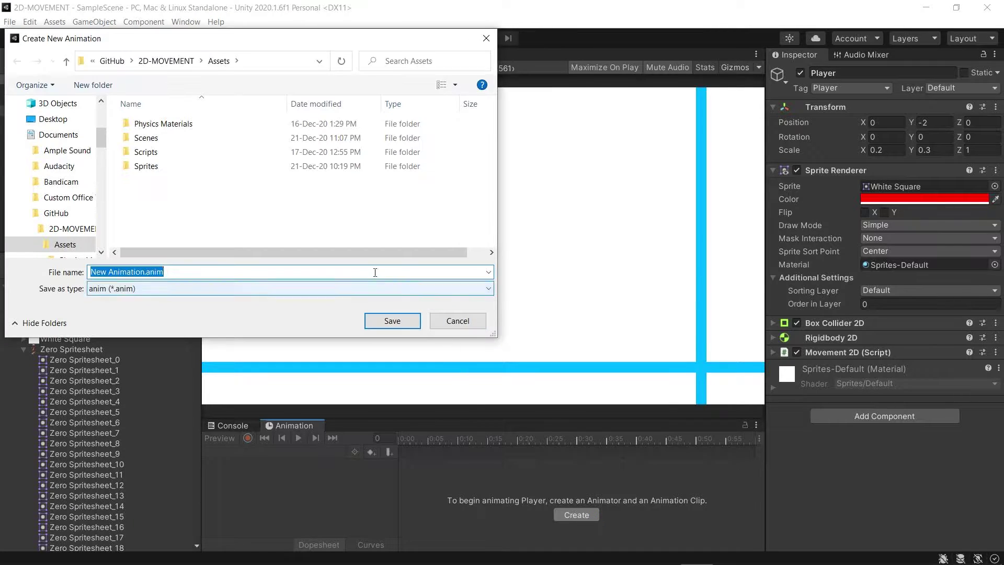
pyautogui.rightClick(228, 207)
pyautogui.moveTo(157, 360)
pyautogui.click(437, 365)
pyautogui.write('Animatio')
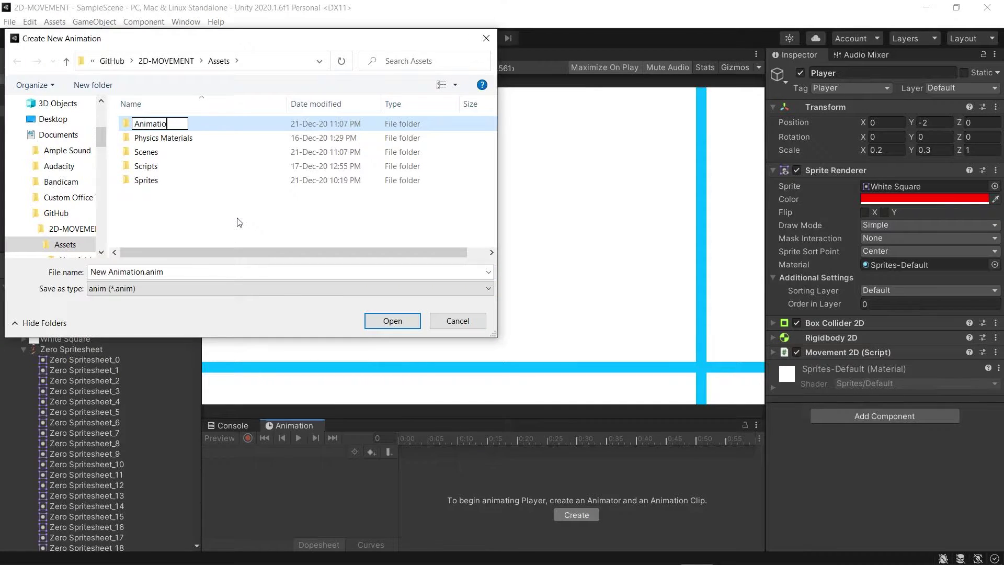
pyautogui.write('ns')
pyautogui.press('Return')
pyautogui.press('Return')
pyautogui.click(164, 272)
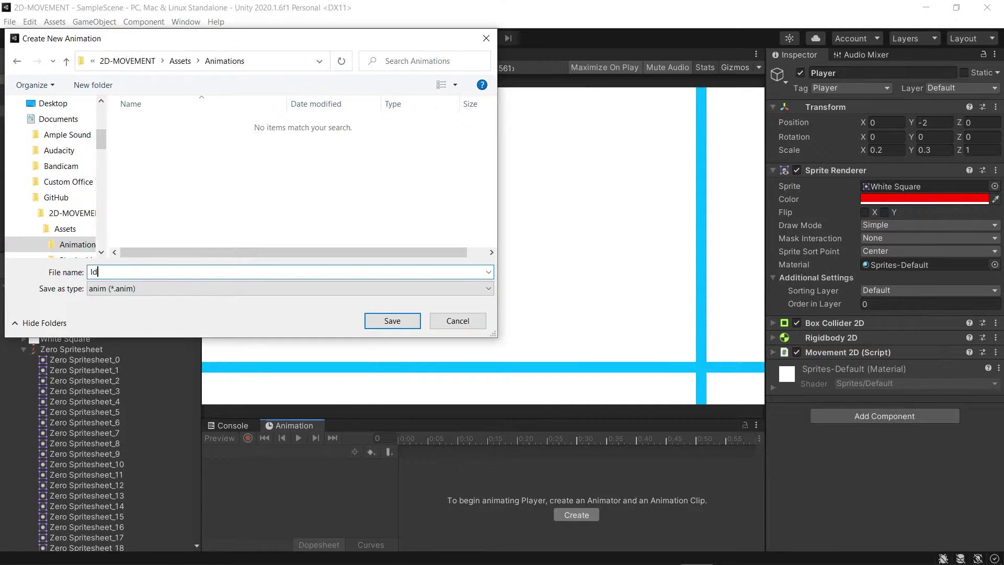
pyautogui.press('Return')
# Add Zero_Idle1–Zero_Idle5 as five keyframes on the Idle timeline and preview it.
pyautogui.scroll(-20, 99, 500)
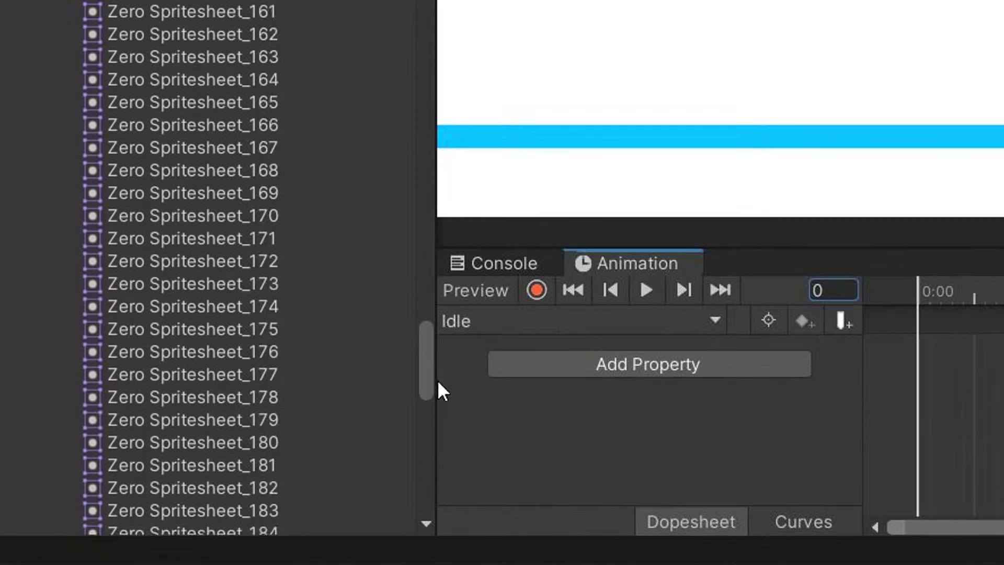
pyautogui.click(99, 492)
pyautogui.keyDown('shift'); pyautogui.click(93, 533); pyautogui.keyUp('shift')
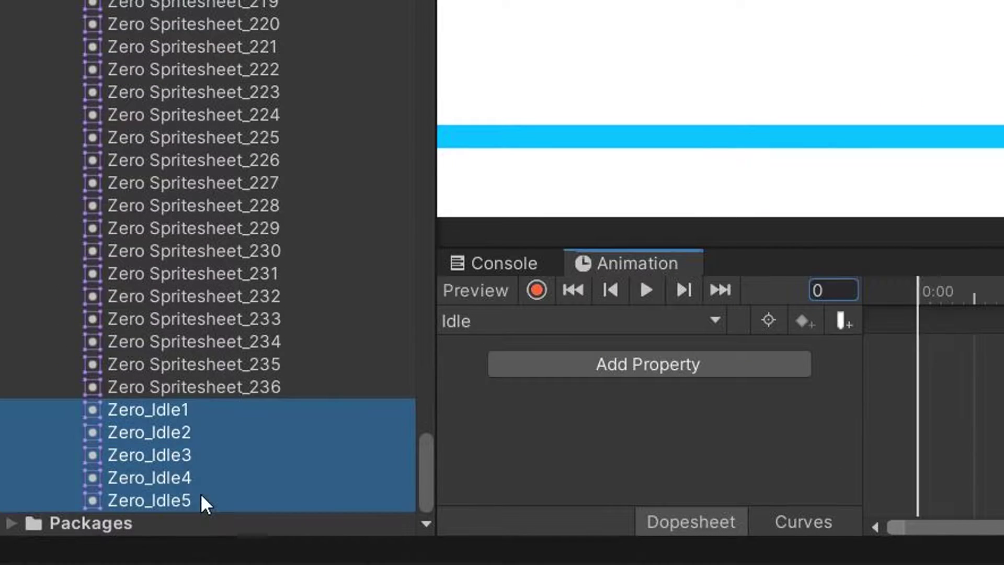
pyautogui.moveTo(186, 471); pyautogui.dragTo(926, 338)
pyautogui.moveTo(476, 353); pyautogui.dragTo(479, 354)
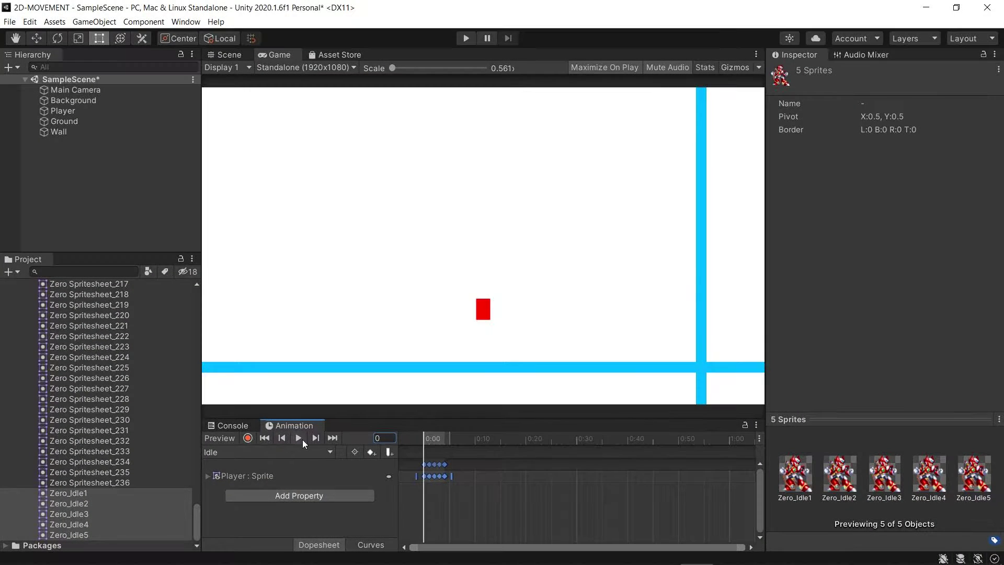
pyautogui.click(298, 439)
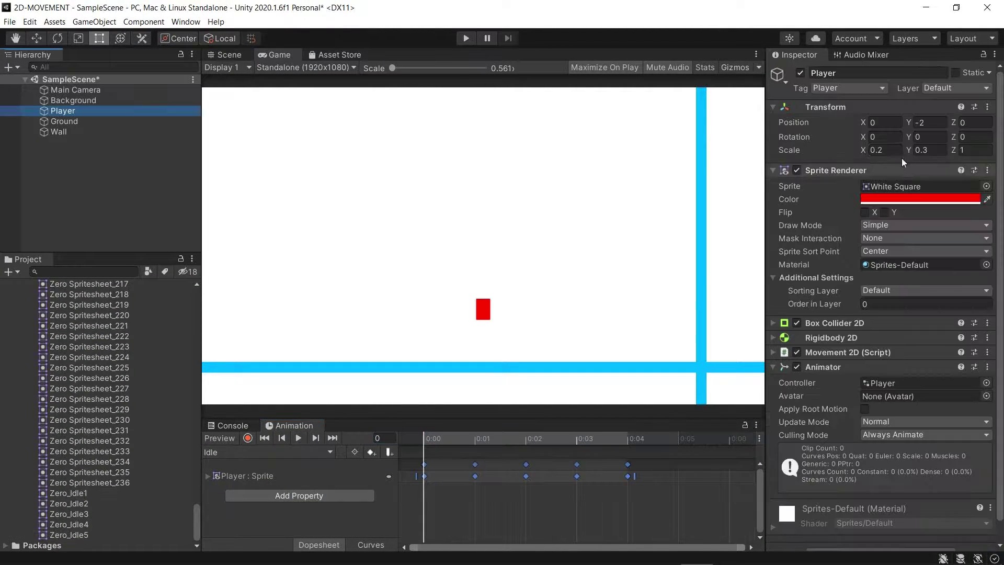
# Scale the Player to 3 on X and Y and set its tint to white.
pyautogui.write('3')
pyautogui.press('Tab')
pyautogui.write('3')
pyautogui.click(299, 438)
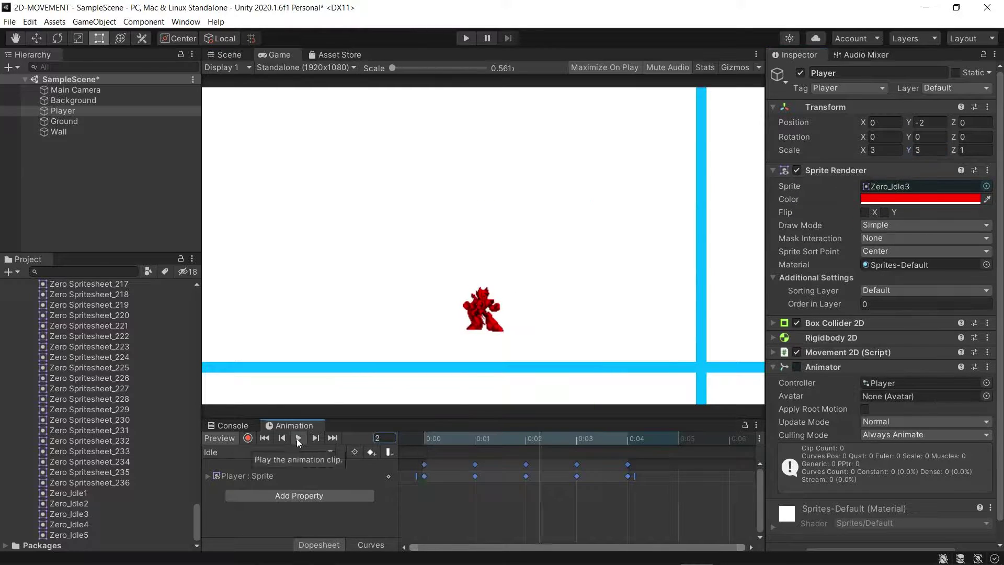
pyautogui.click(920, 199)
pyautogui.click(954, 198)
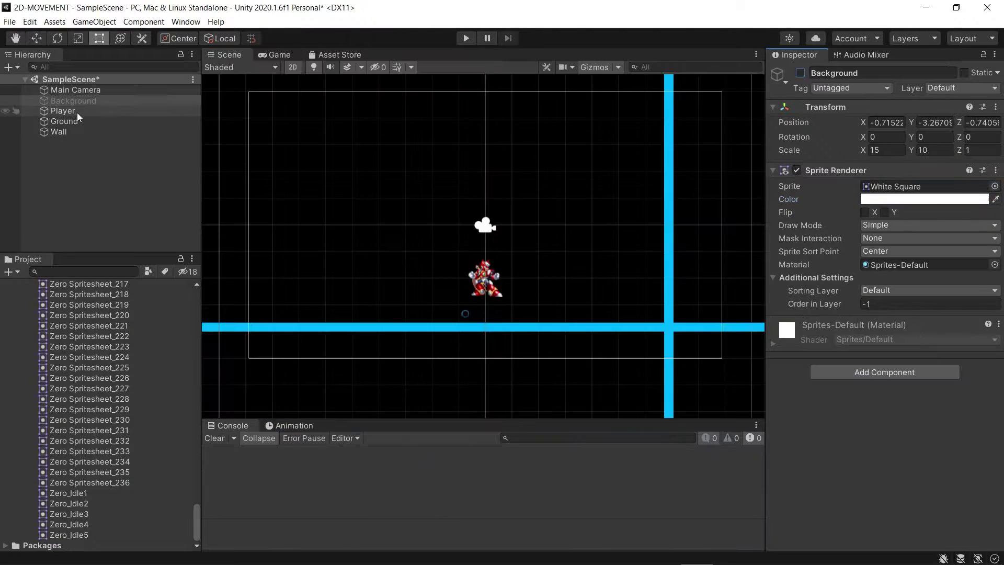
# Reset the Player's Box Collider 2D from the scene view.
pyautogui.click(63, 110)
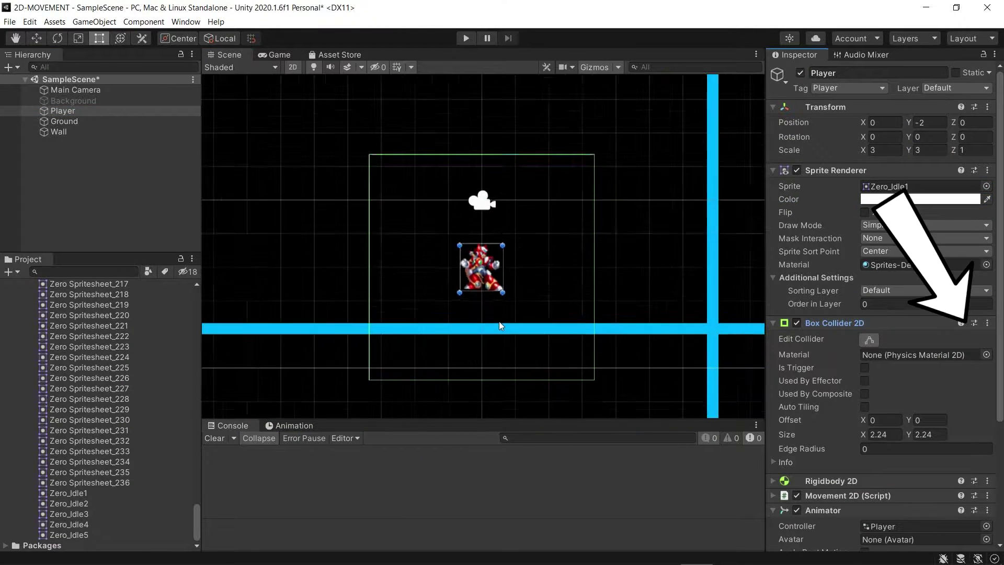
pyautogui.click(987, 323)
pyautogui.click(889, 332)
pyautogui.scroll(2, 424, 316)
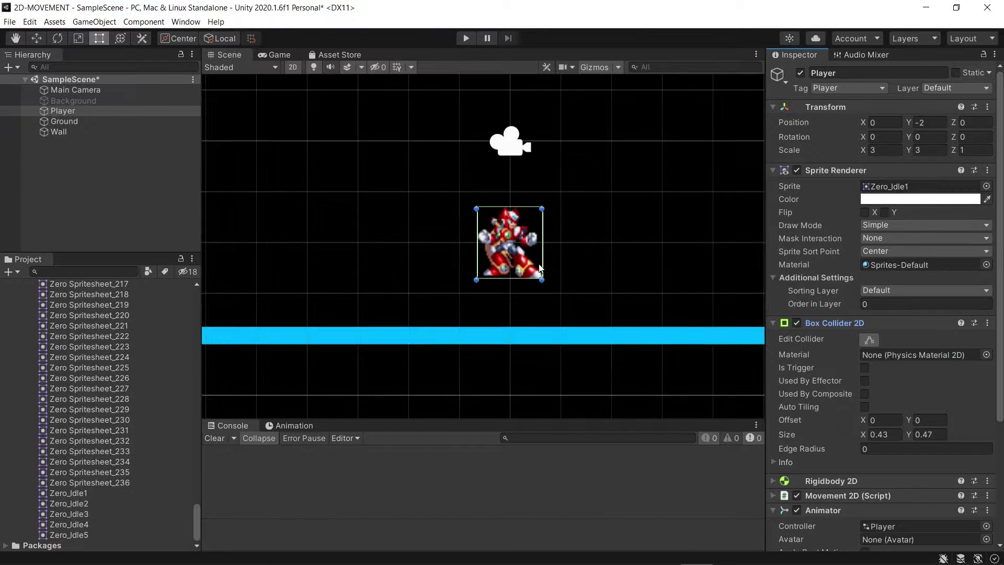
pyautogui.scroll(-2, 539, 268)
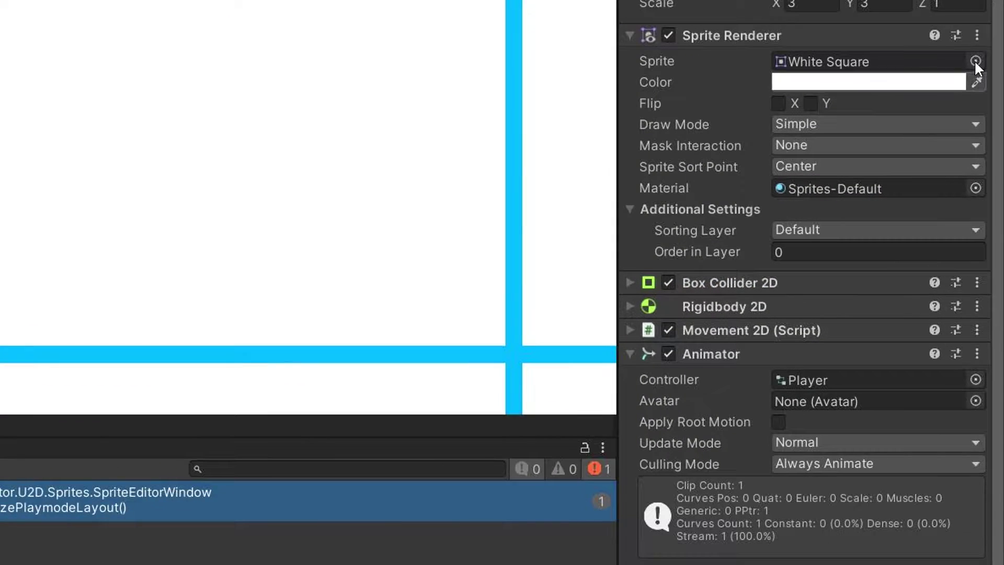
# Assign Zero_Idle1 as the Player's sprite.
pyautogui.click(975, 61)
pyautogui.scroll(-2, 758, 209)
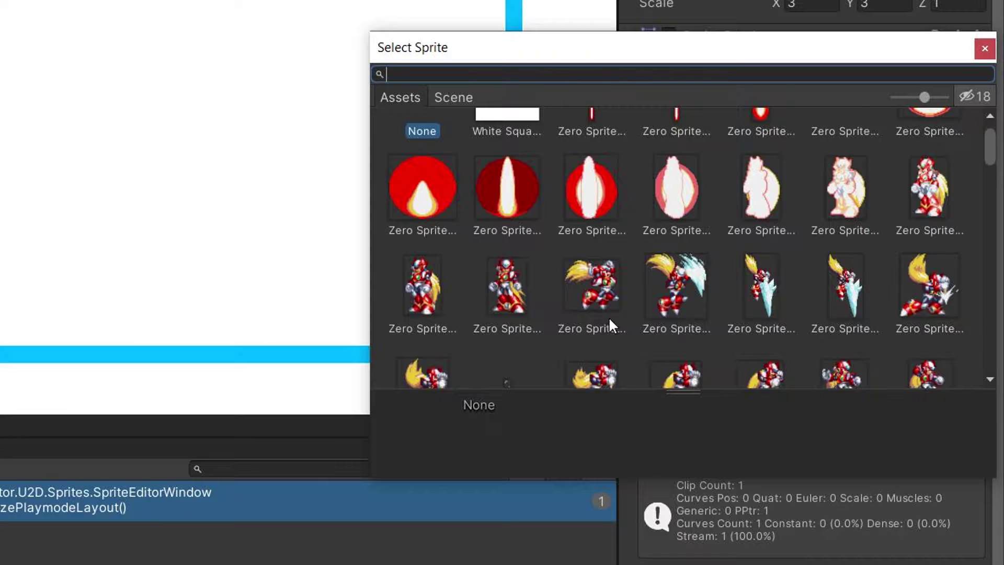
pyautogui.scroll(-15, 767, 322)
pyautogui.click(664, 123)
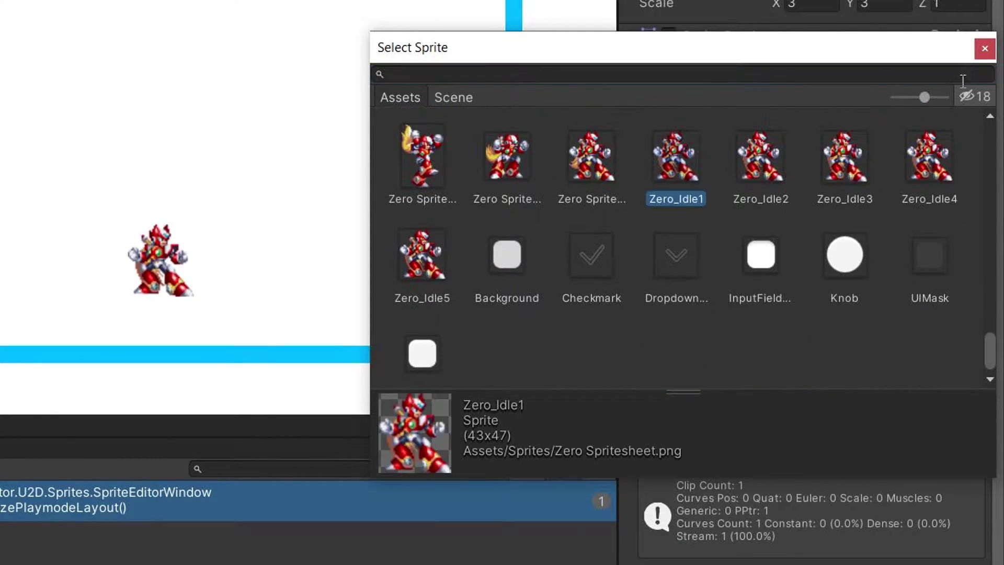
pyautogui.click(984, 48)
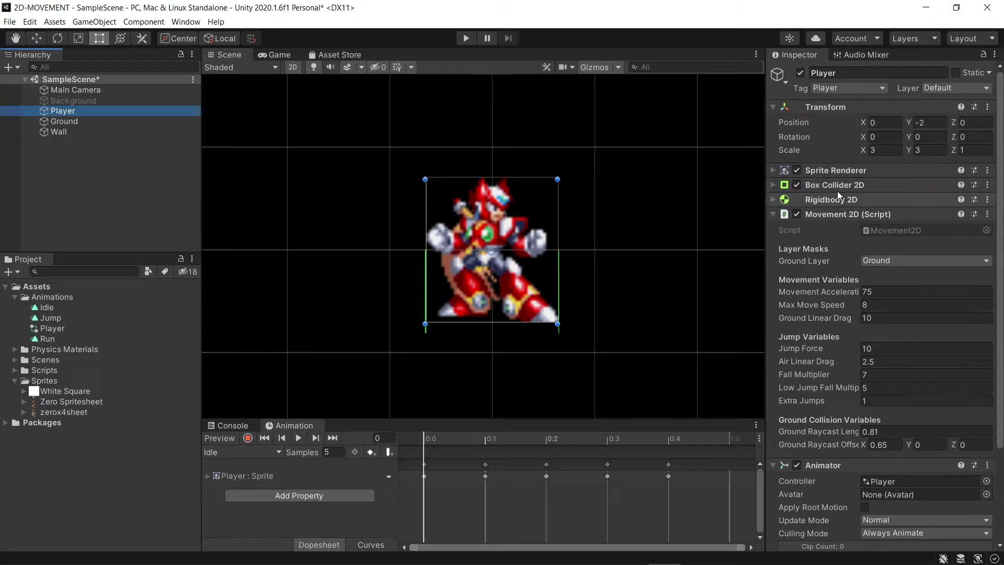
# Pull the box collider's bottom edge down to the character's feet.
pyautogui.click(836, 185)
pyautogui.click(868, 202)
pyautogui.moveTo(492, 330); pyautogui.dragTo(493, 320)
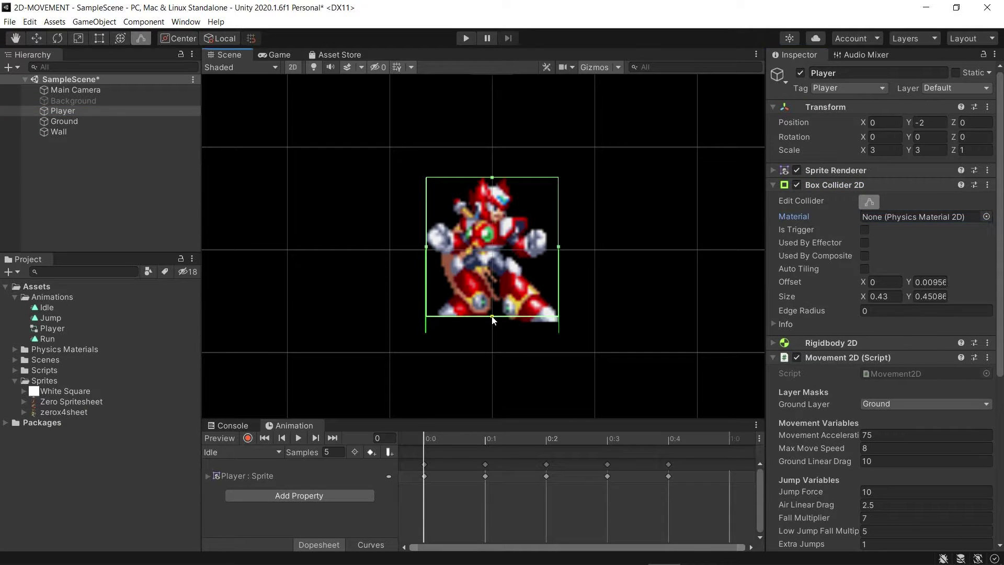
# Show the sample rate and set the Idle clip to 5 samples.
pyautogui.click(836, 186)
pyautogui.scroll(-5, 844, 315)
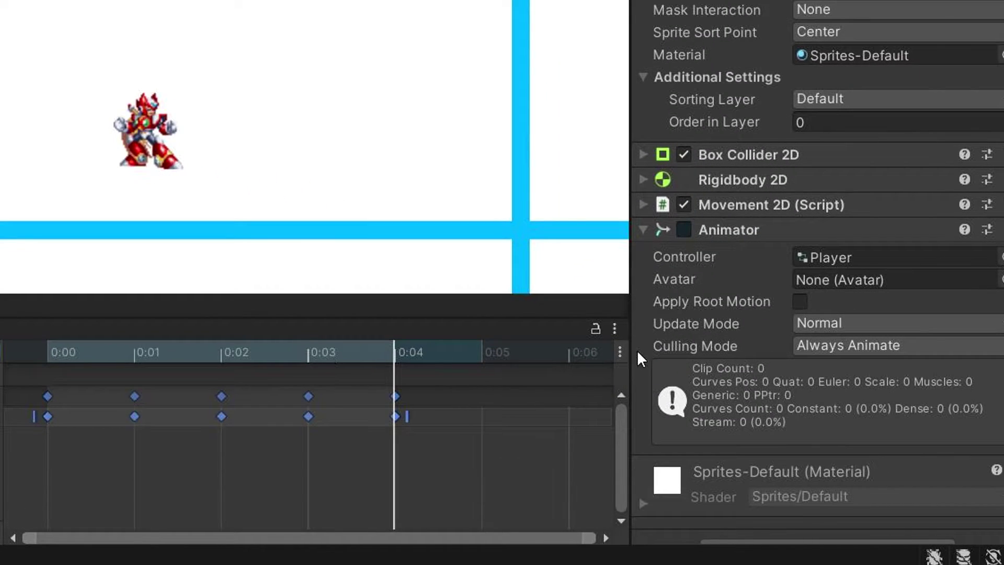
pyautogui.click(621, 350)
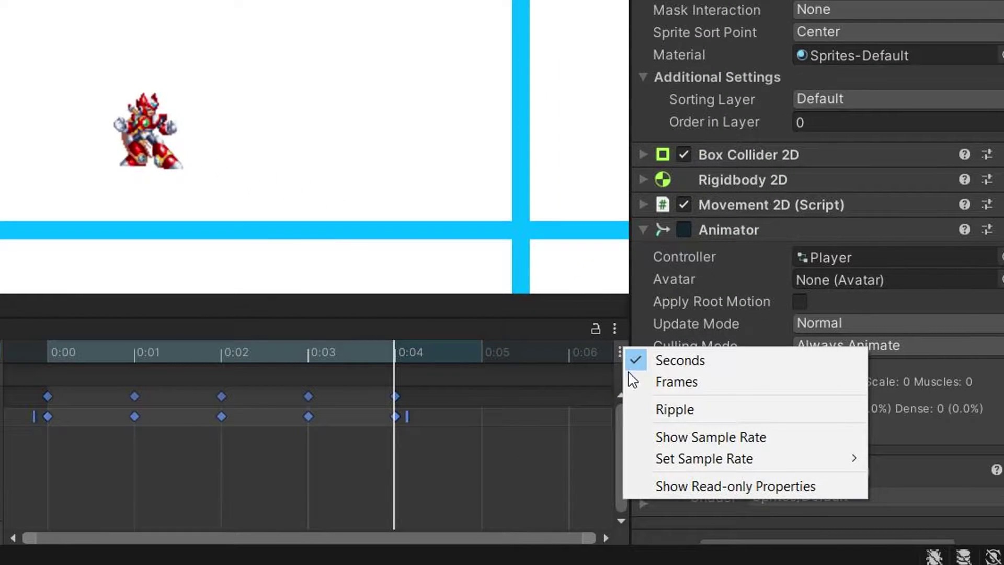
pyautogui.click(667, 429)
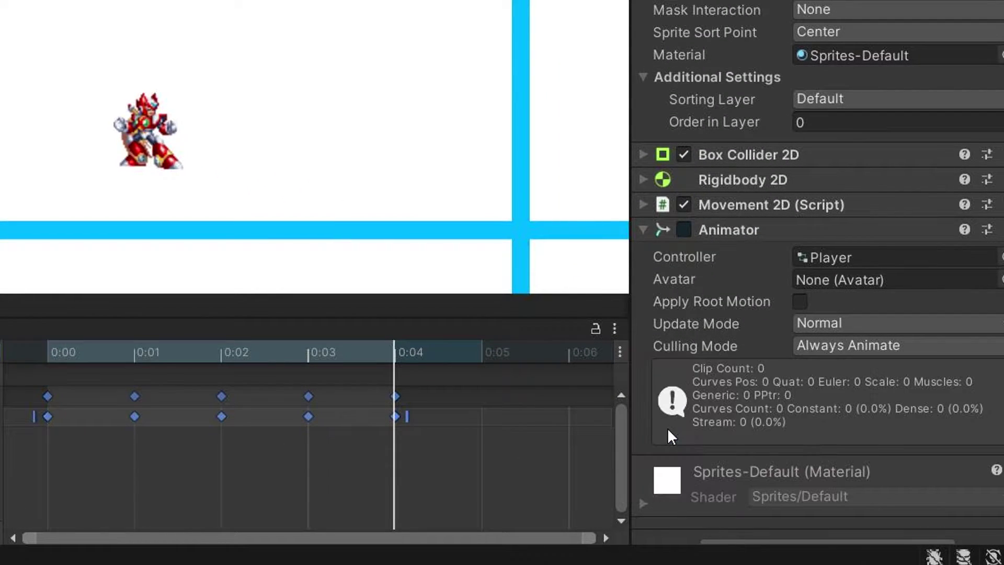
pyautogui.click(230, 376)
pyautogui.write('5')
pyautogui.press('Return')
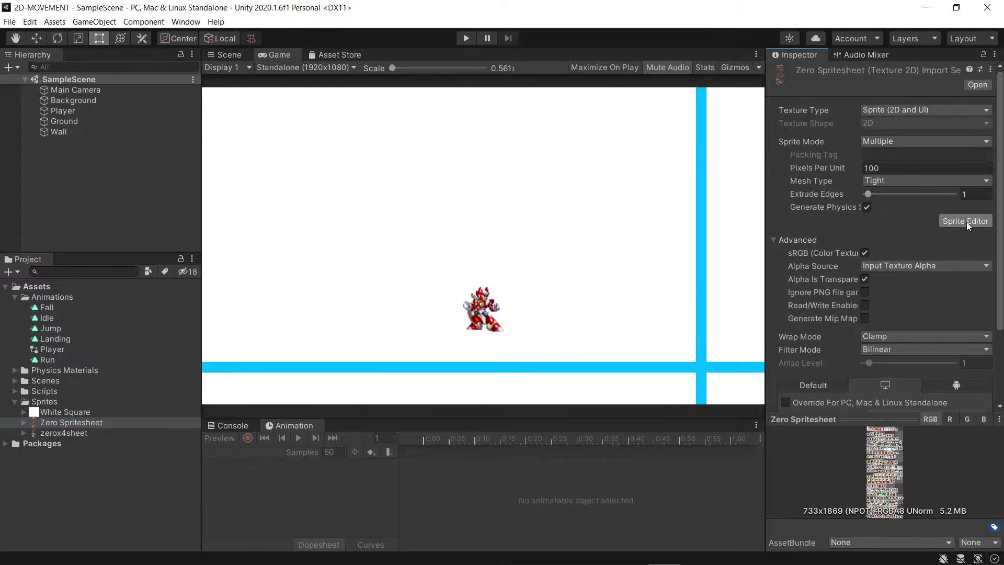
# Resize the Zero_Idle sprites to matching W and H, apply, then select the Player controller.
pyautogui.click(965, 220)
pyautogui.scroll(5, 245, 337)
pyautogui.click(383, 303)
pyautogui.click(524, 304)
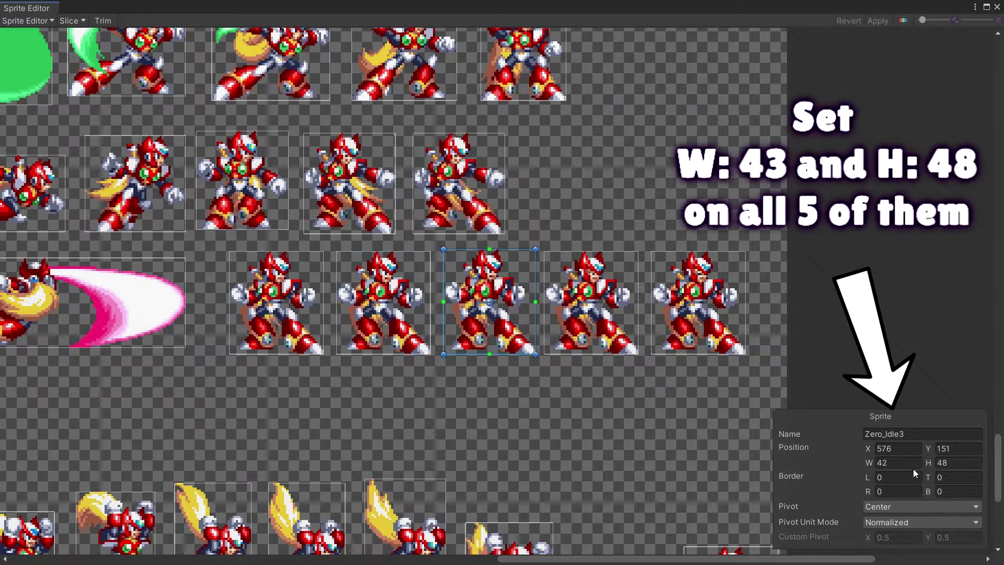
pyautogui.click(897, 462)
pyautogui.press('Tab')
pyautogui.click(614, 332)
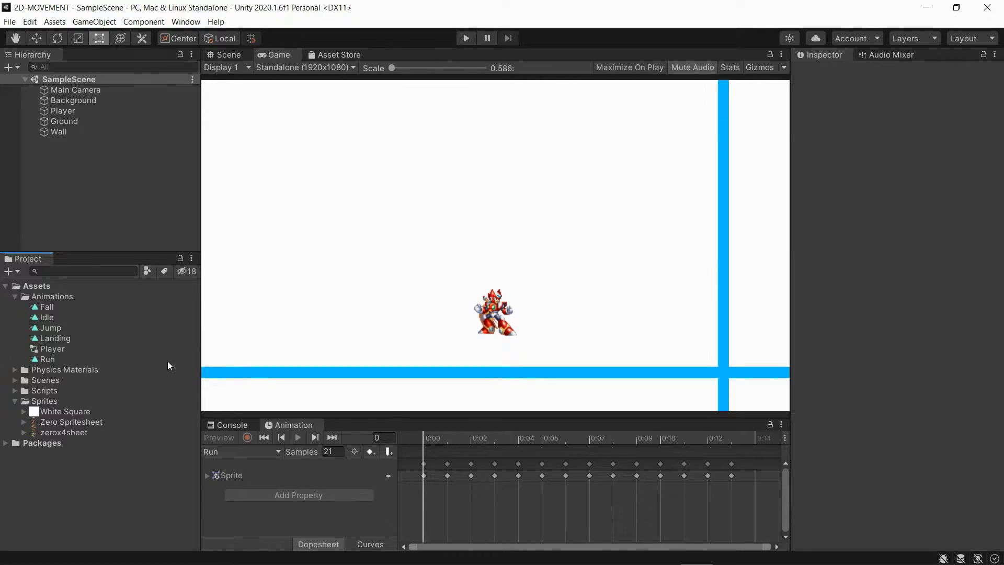
pyautogui.click(73, 350)
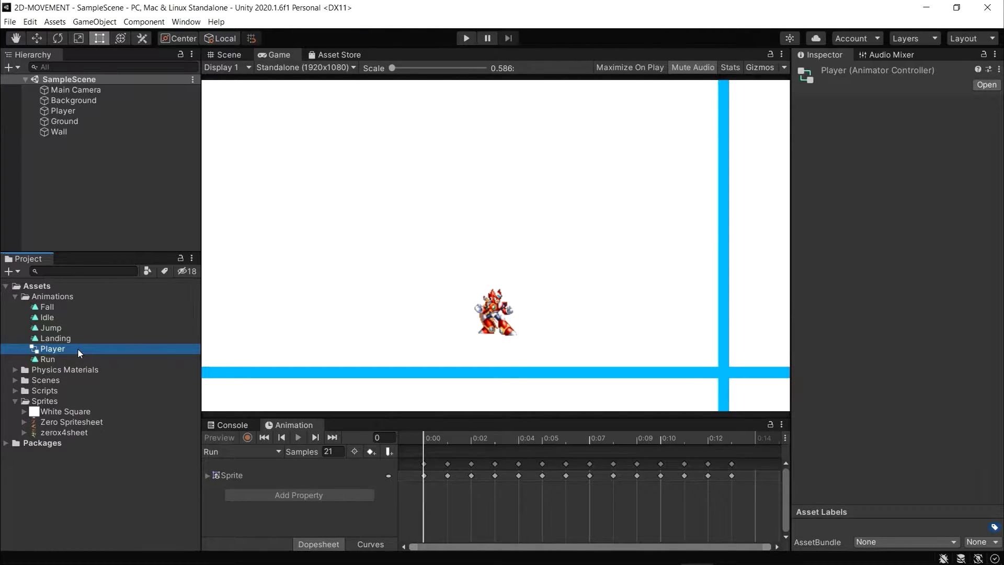
# Open the Player controller in the Animator and pan to centre the Idle, Run, Jump, Fall and Landing states.
pyautogui.doubleClick(77, 350)
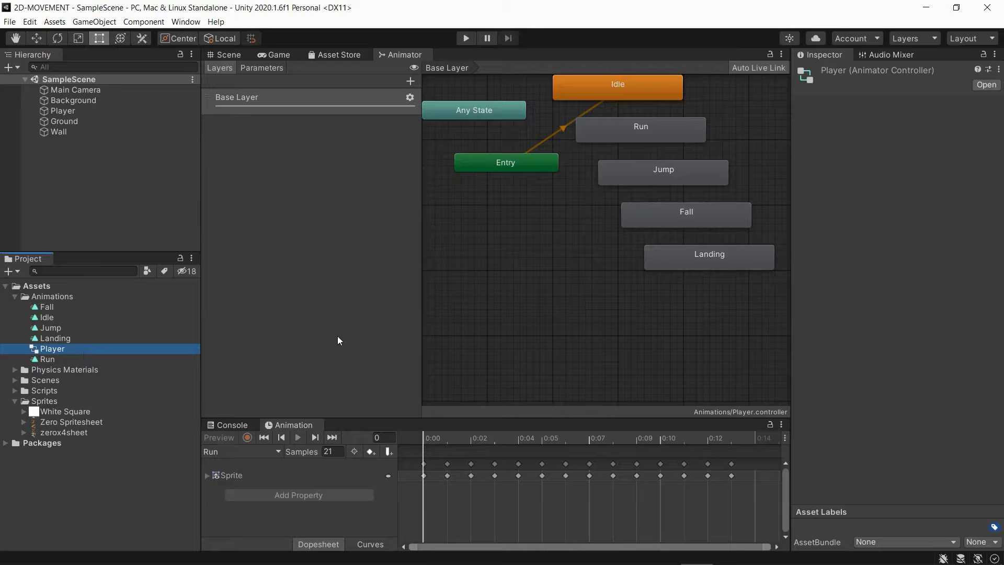
pyautogui.moveTo(548, 221); pyautogui.dragTo(541, 264, button='middle')
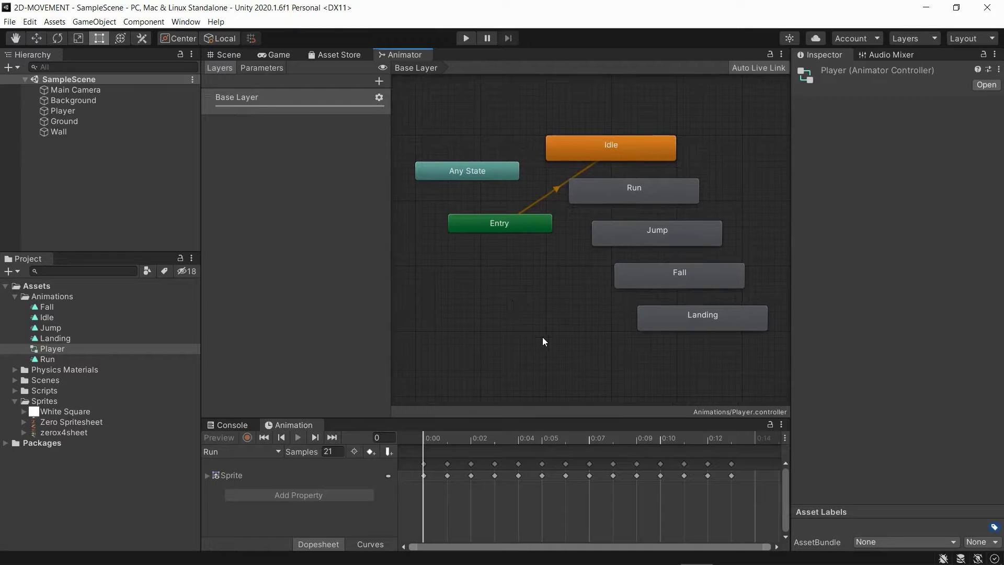
# Turn off Loop Time on the Jump clip, then select the Fall clip.
pyautogui.click(76, 327)
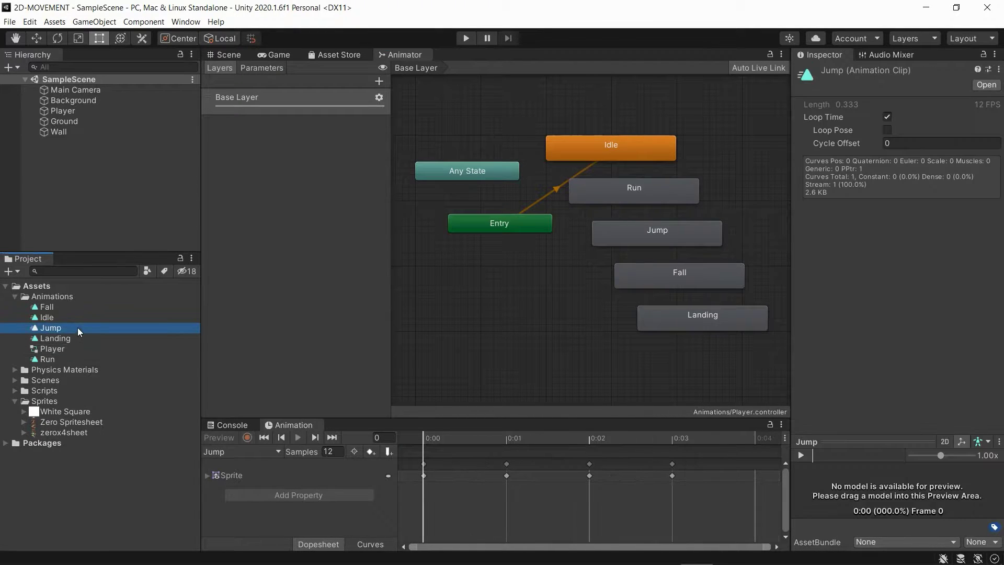
pyautogui.click(887, 116)
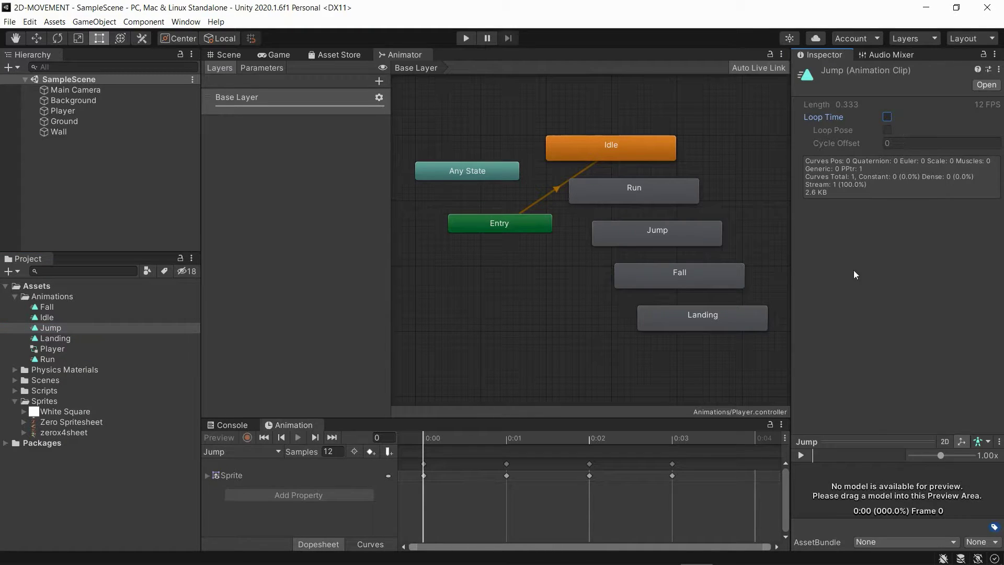
pyautogui.click(48, 307)
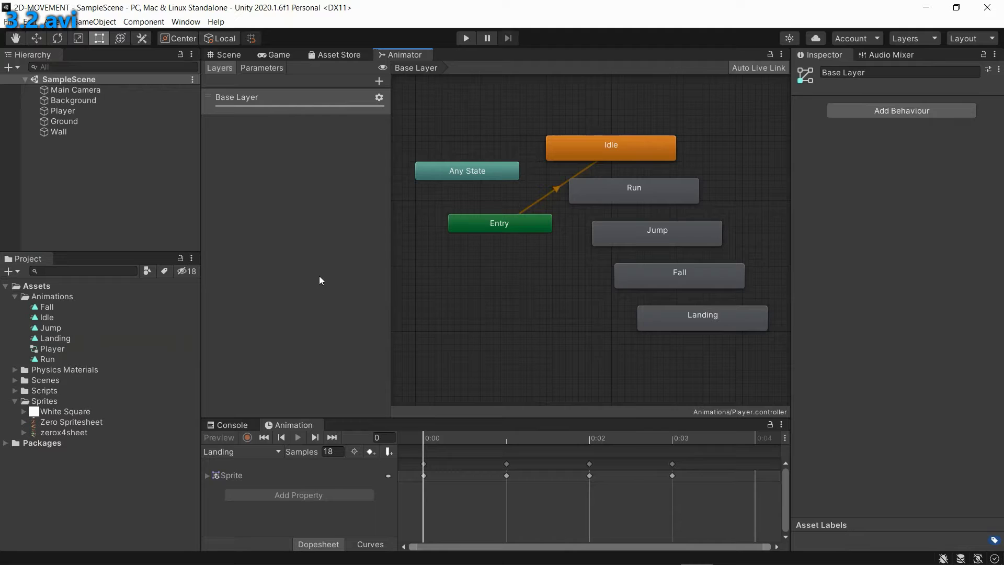
# Add a bool parameter named isGrounded to the Player animator.
pyautogui.click(263, 68)
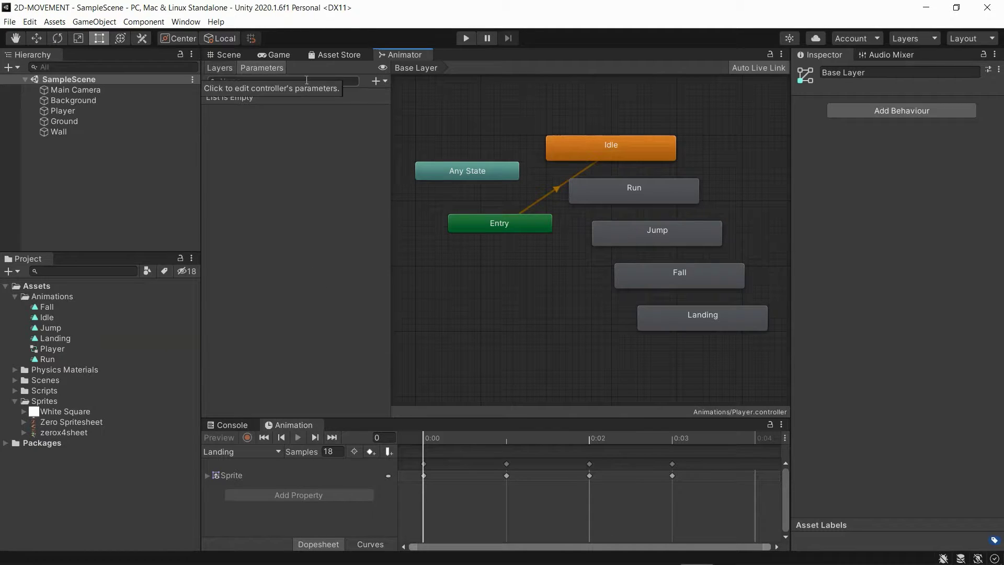
pyautogui.click(381, 82)
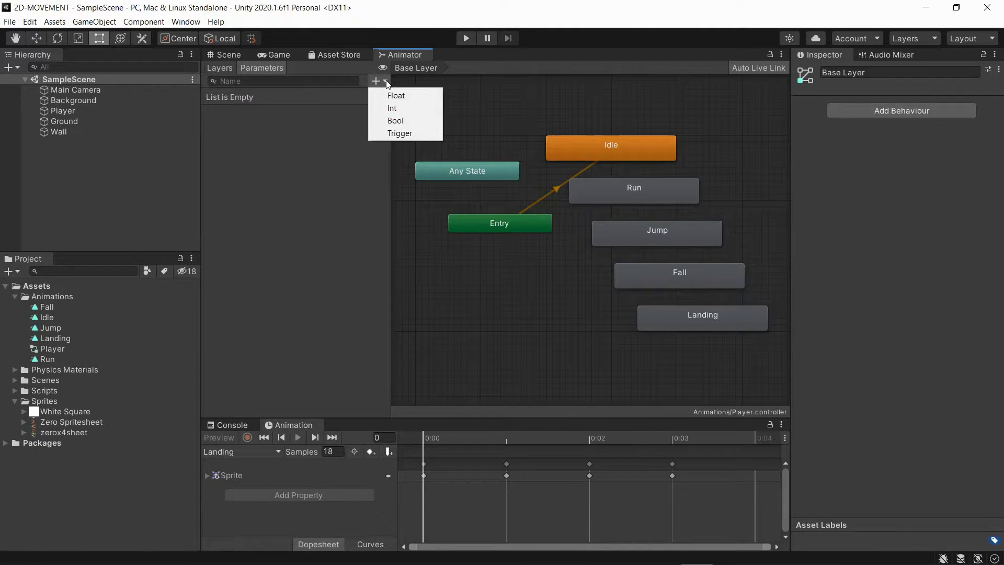
pyautogui.click(395, 121)
pyautogui.write('isGrounded')
pyautogui.press('Return')
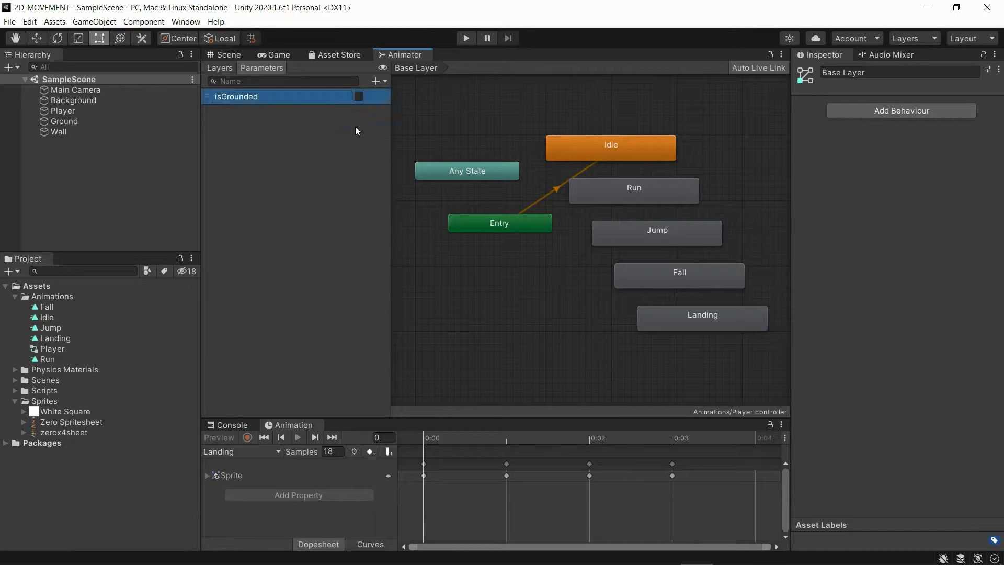
# Add a float parameter named horizontalDirection and narrow the parameters panel.
pyautogui.click(381, 82)
pyautogui.click(395, 94)
pyautogui.write('horizontal')
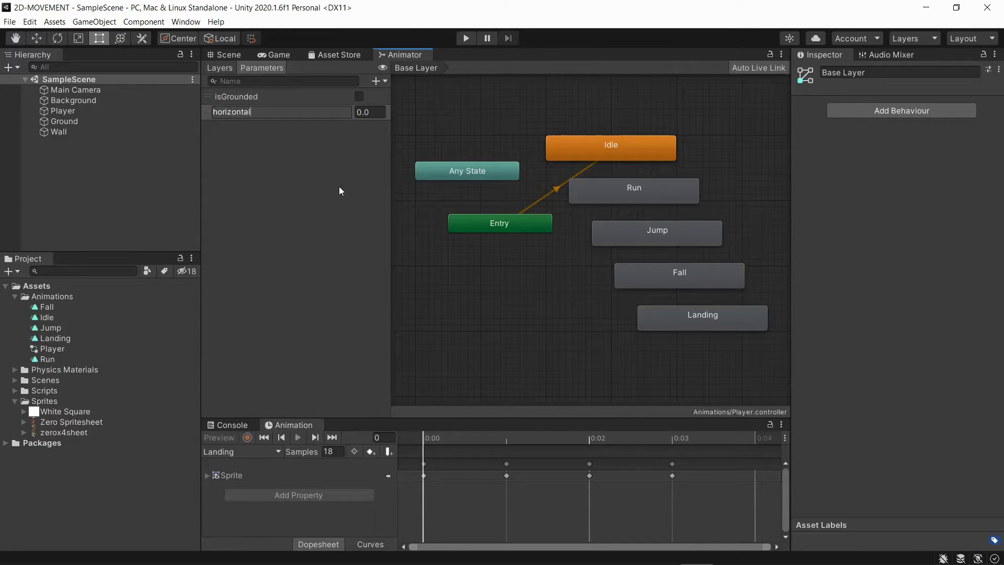
pyautogui.write('Direction')
pyautogui.press('Return')
pyautogui.moveTo(390, 216); pyautogui.dragTo(382, 216)
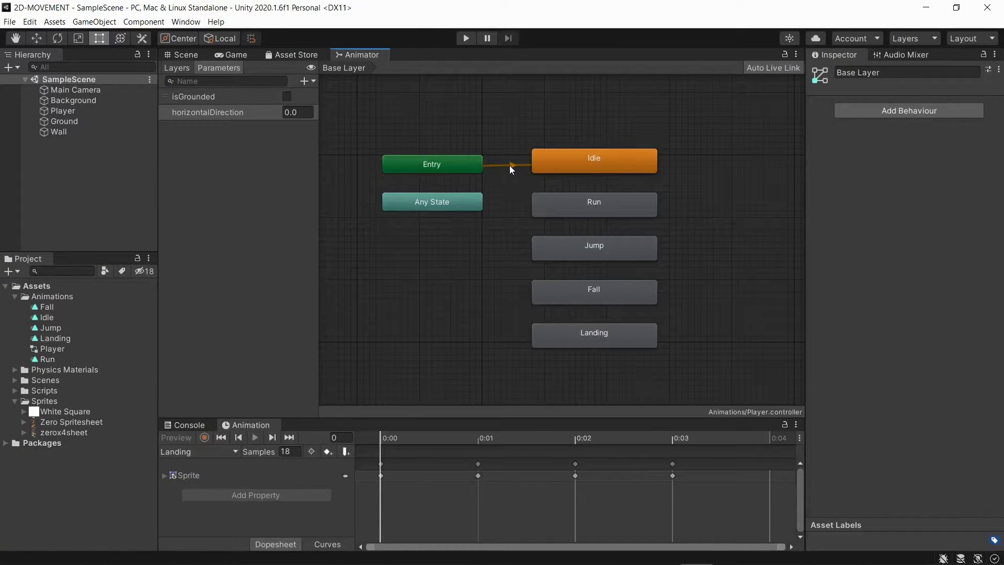
# Briefly make Run the default entry state, then restore Idle as the default.
pyautogui.click(510, 168)
pyautogui.click(513, 180)
pyautogui.rightClick(648, 160)
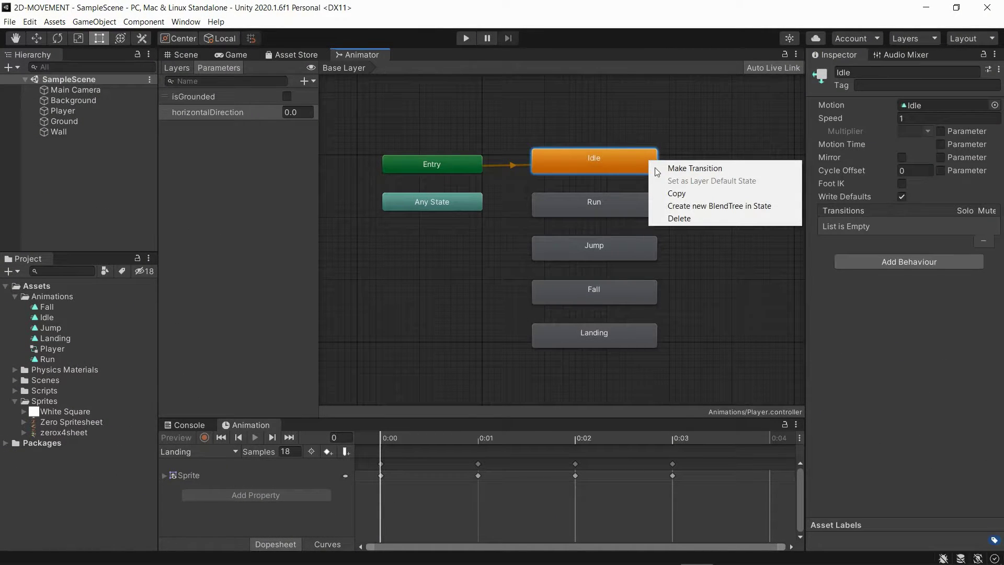
pyautogui.click(710, 122)
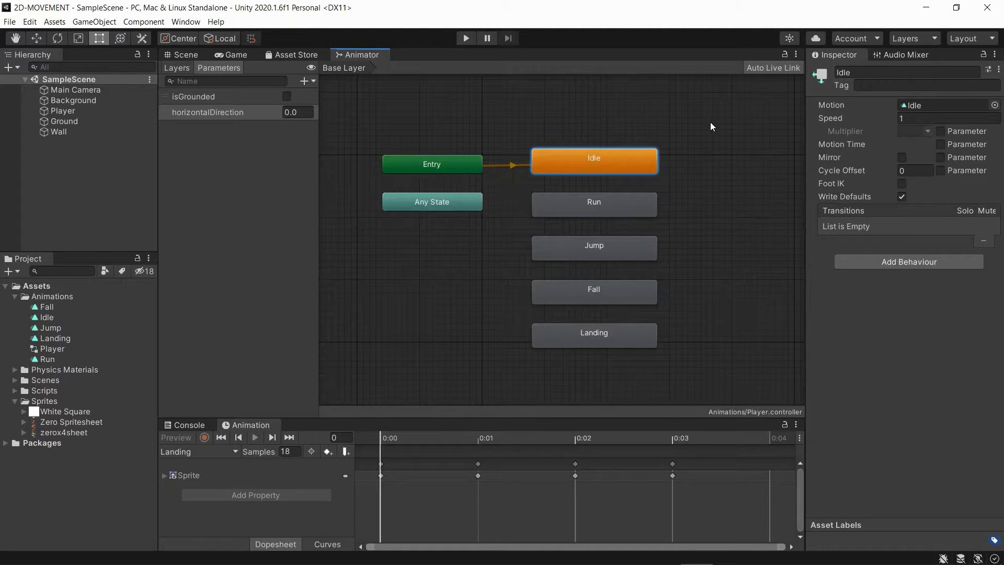
pyautogui.rightClick(639, 212)
pyautogui.click(688, 233)
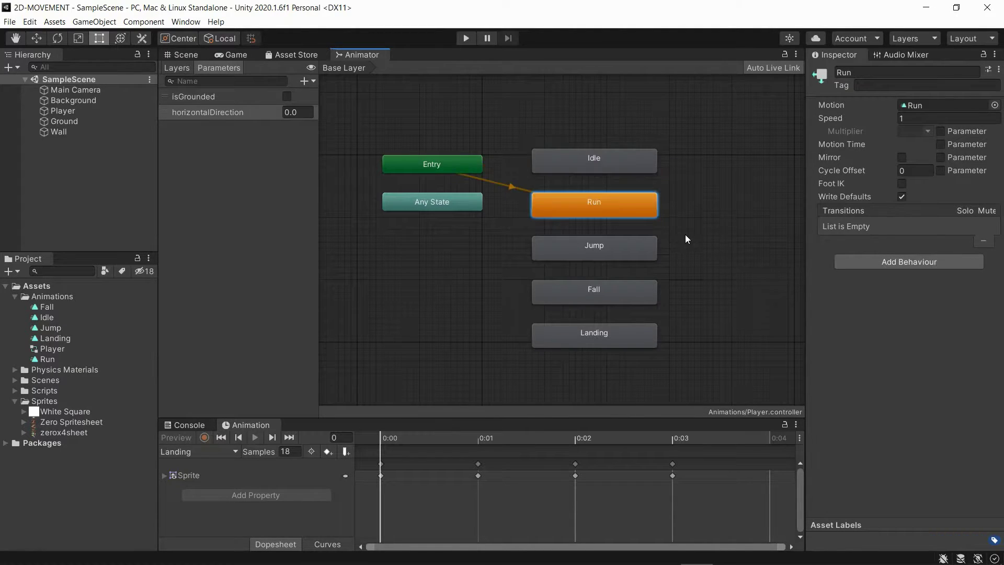
pyautogui.rightClick(634, 168)
pyautogui.click(694, 186)
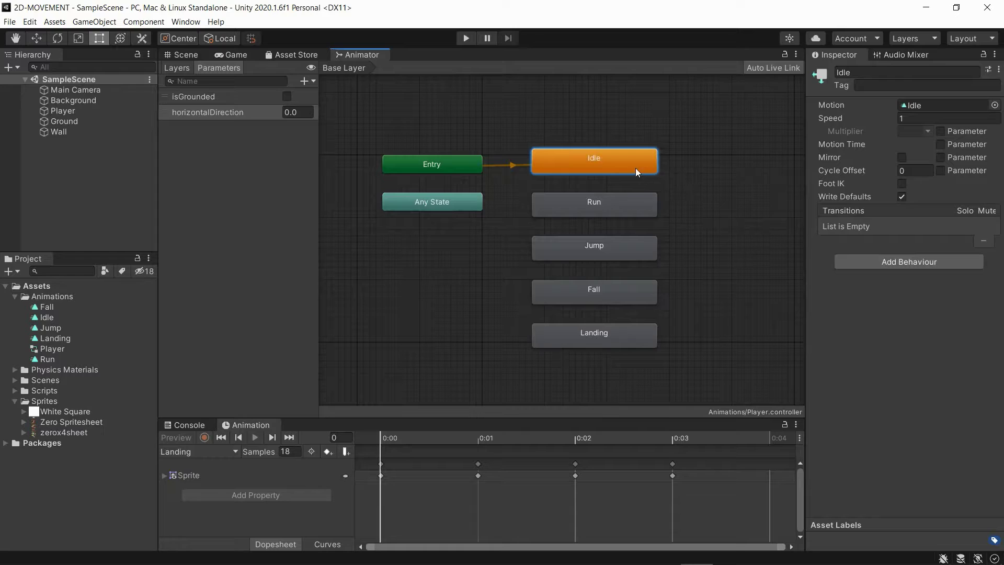
pyautogui.rightClick(648, 165)
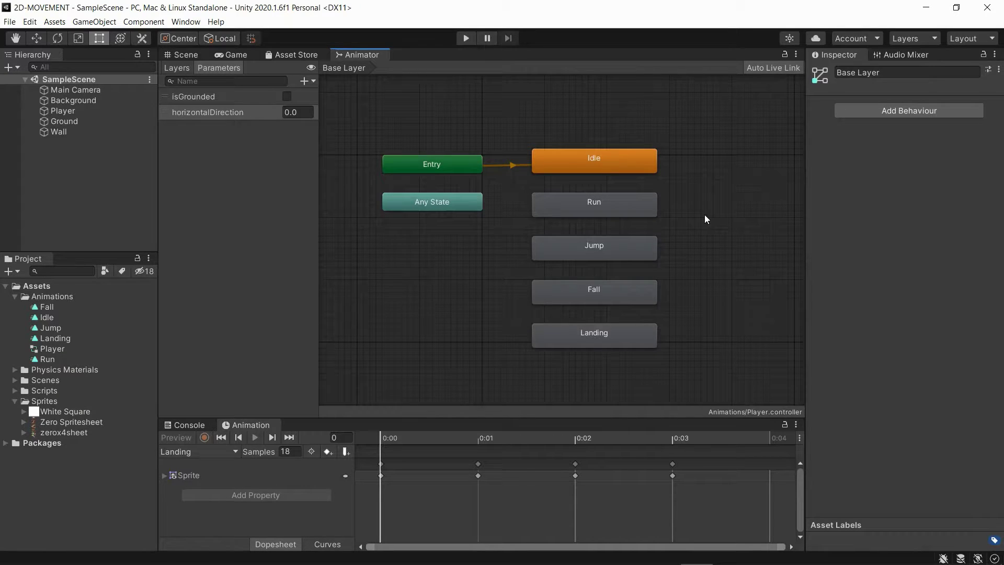
# Create transitions from Idle to Run and from Run back to Idle.
pyautogui.rightClick(581, 153)
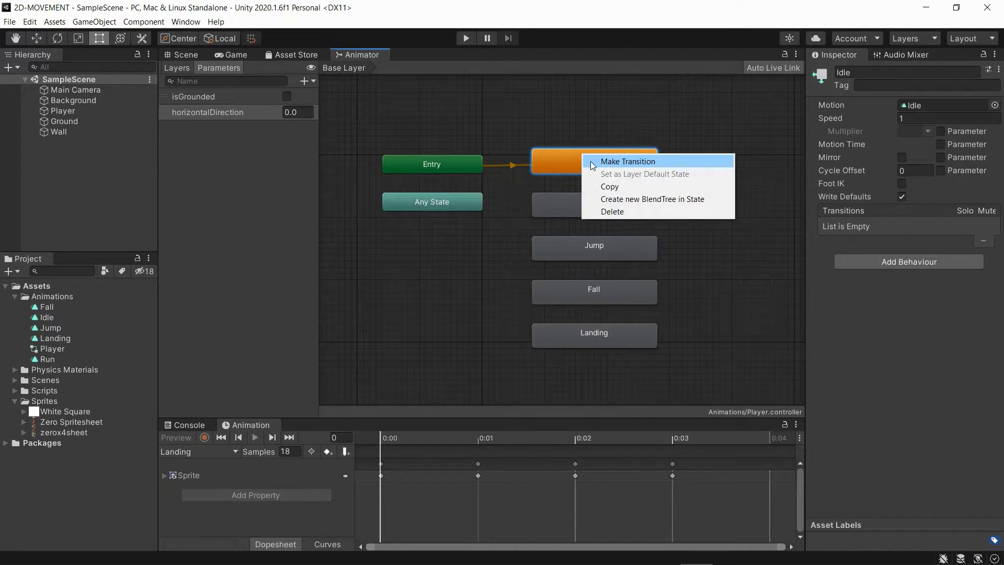
pyautogui.click(592, 165)
pyautogui.click(585, 202)
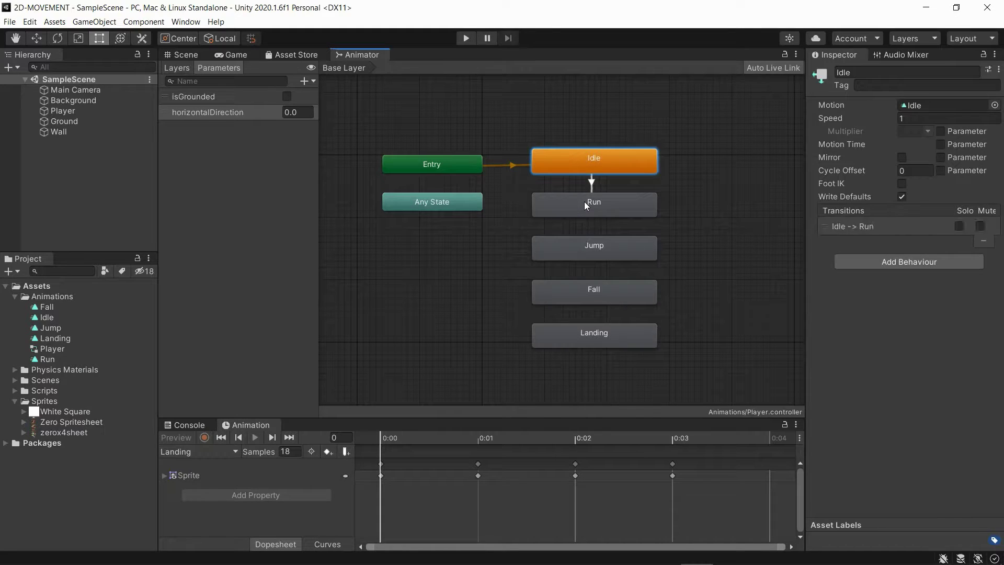
pyautogui.rightClick(618, 206)
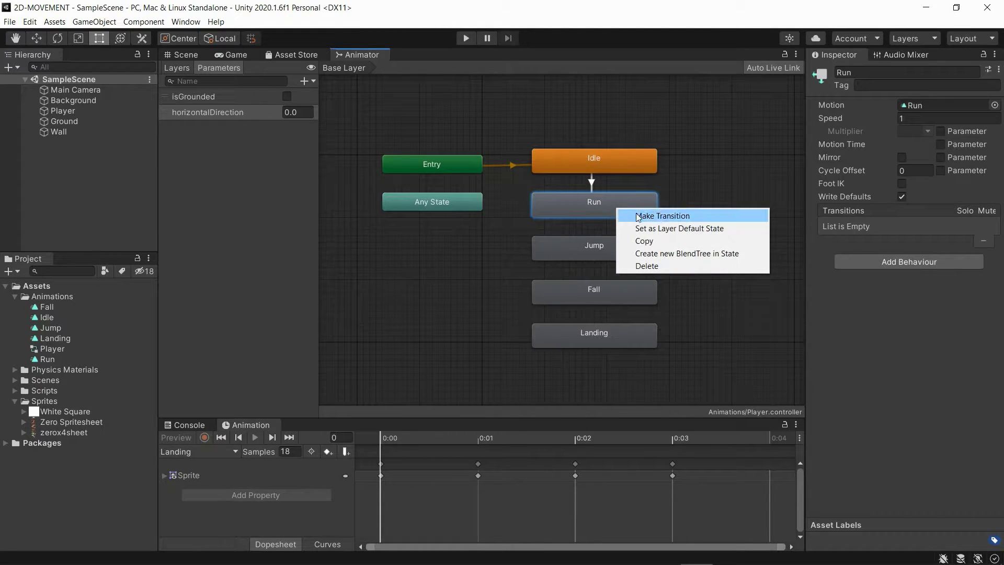
pyautogui.click(630, 215)
pyautogui.click(622, 158)
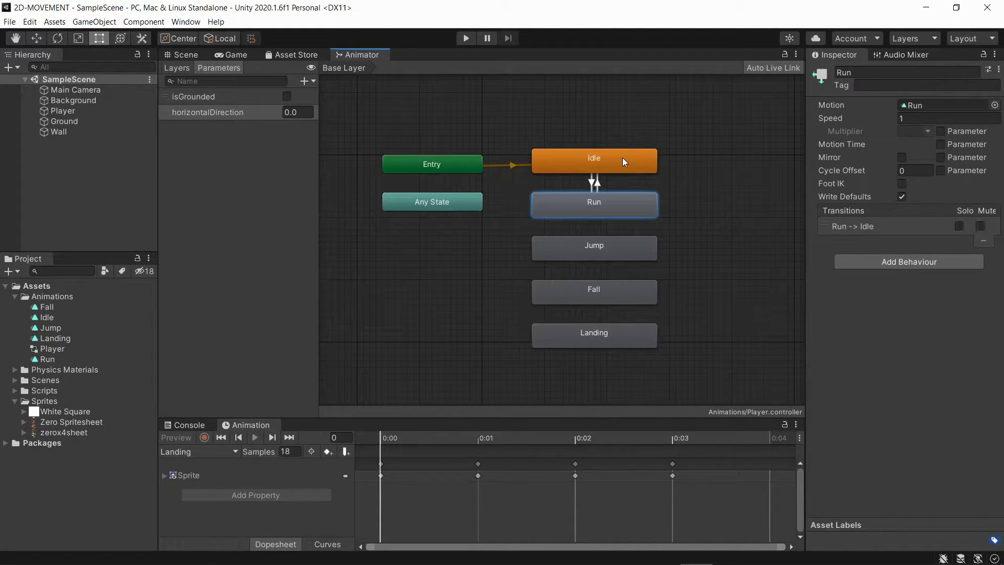
pyautogui.click(571, 182)
pyautogui.scroll(5, 583, 181)
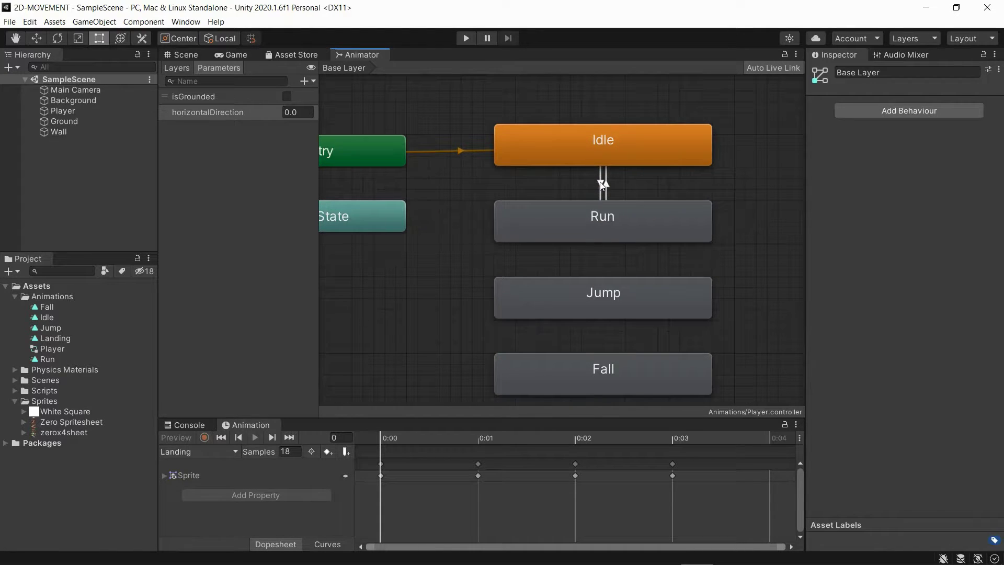
# Uncheck Has Exit Time on the Idle→Run transition, then on the Run→Idle transition.
pyautogui.click(600, 181)
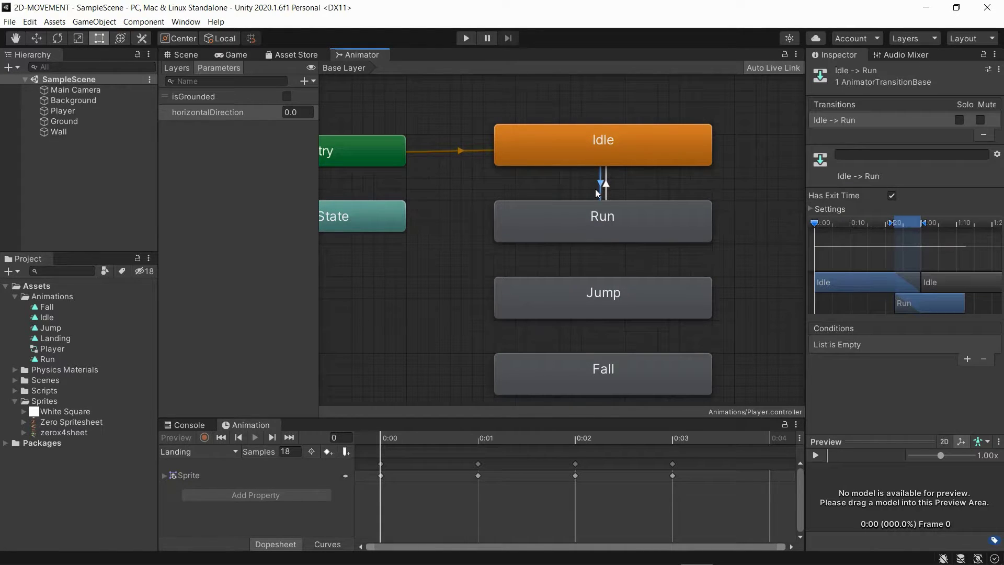
pyautogui.click(891, 197)
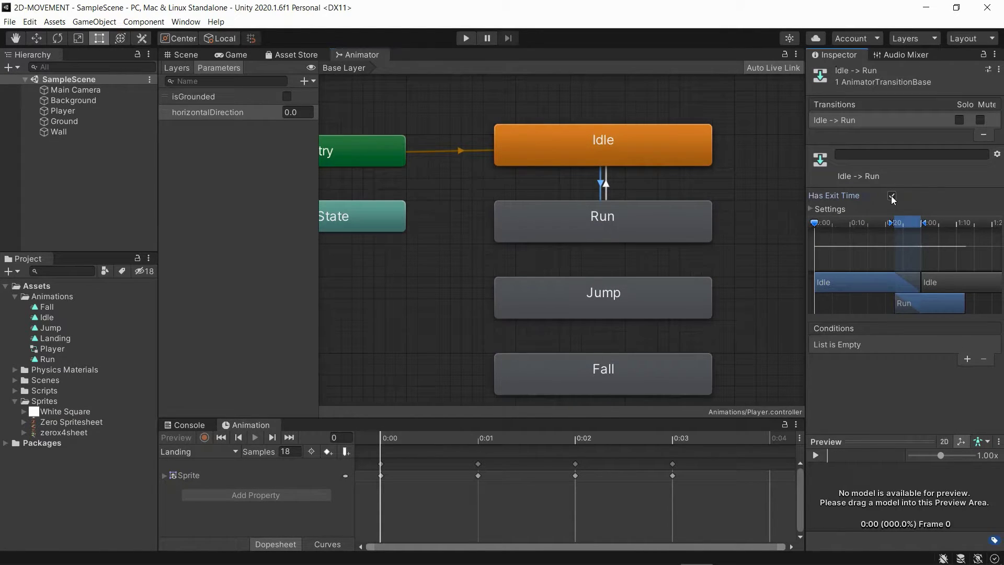
pyautogui.click(606, 186)
pyautogui.click(892, 196)
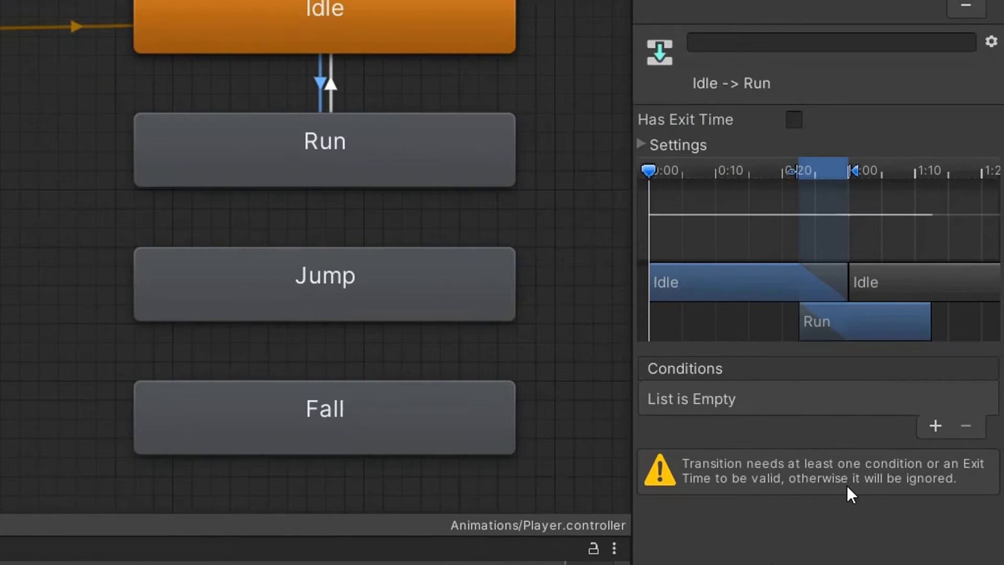
# Give Idle→Run the conditions isGrounded true and horizontalDirection Greater 0.
pyautogui.click(934, 430)
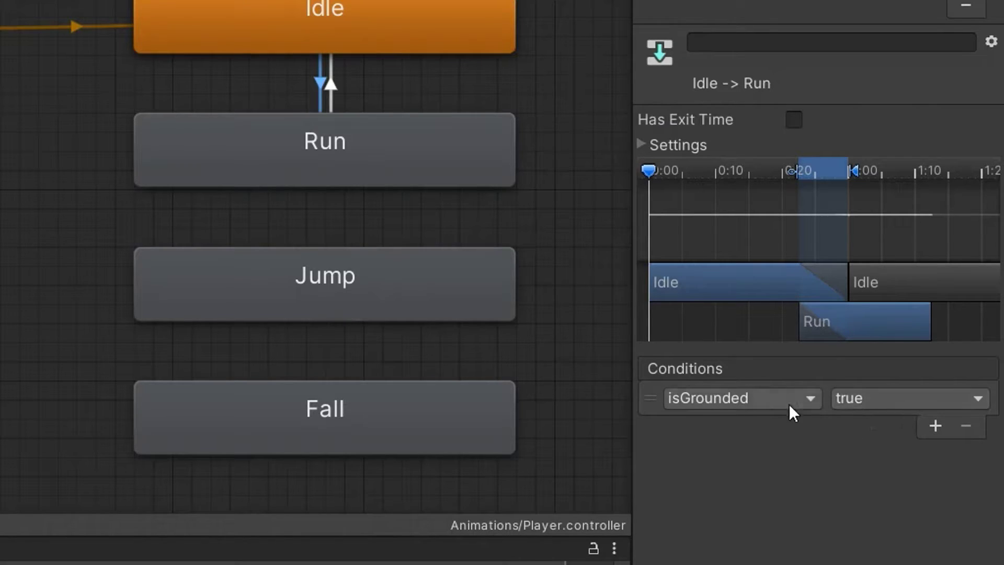
pyautogui.click(937, 428)
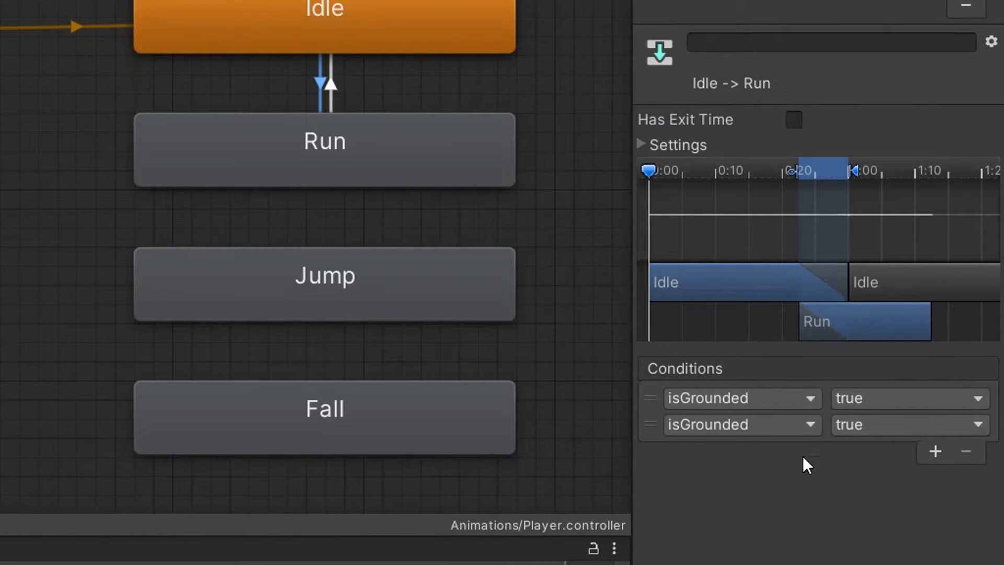
pyautogui.click(788, 425)
pyautogui.click(746, 525)
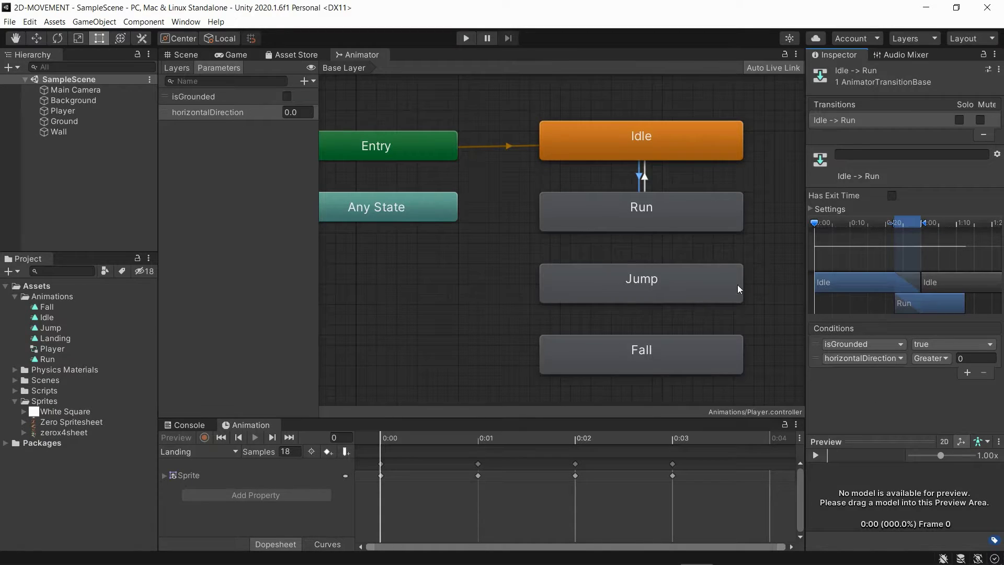
# Give Run→Idle the conditions isGrounded true and horizontalDirection Less 0.
pyautogui.click(645, 179)
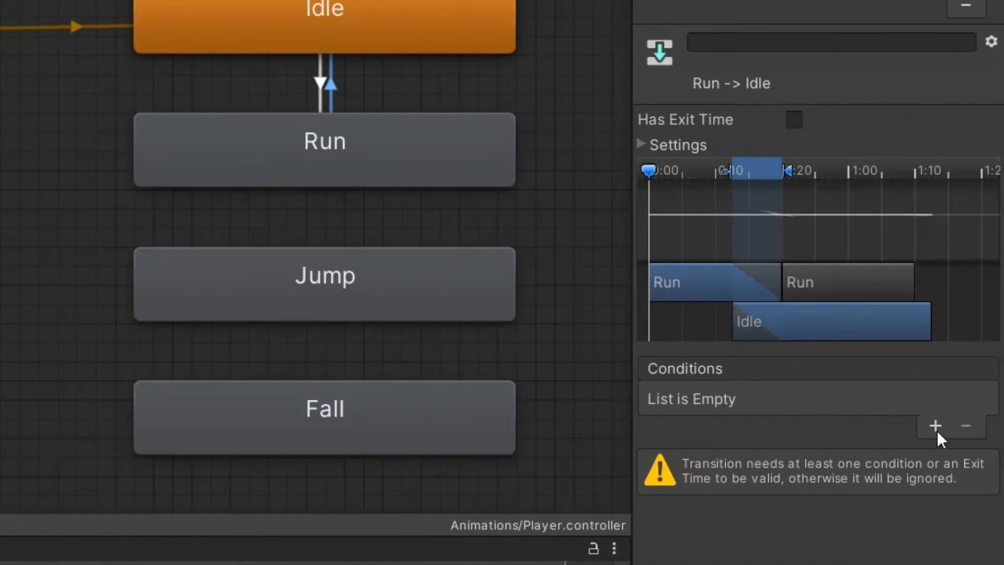
pyautogui.click(967, 358)
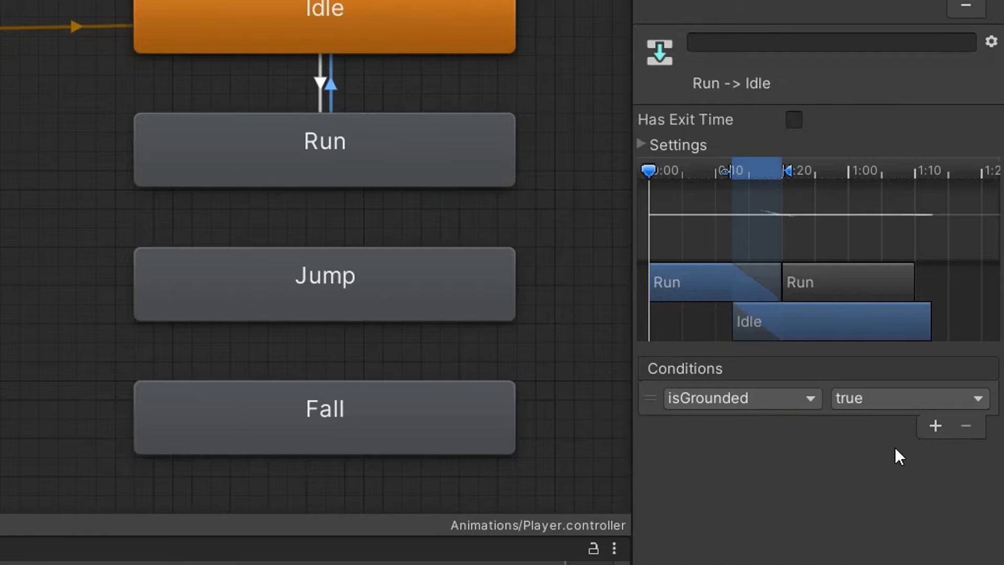
pyautogui.click(936, 424)
pyautogui.click(781, 425)
pyautogui.click(763, 525)
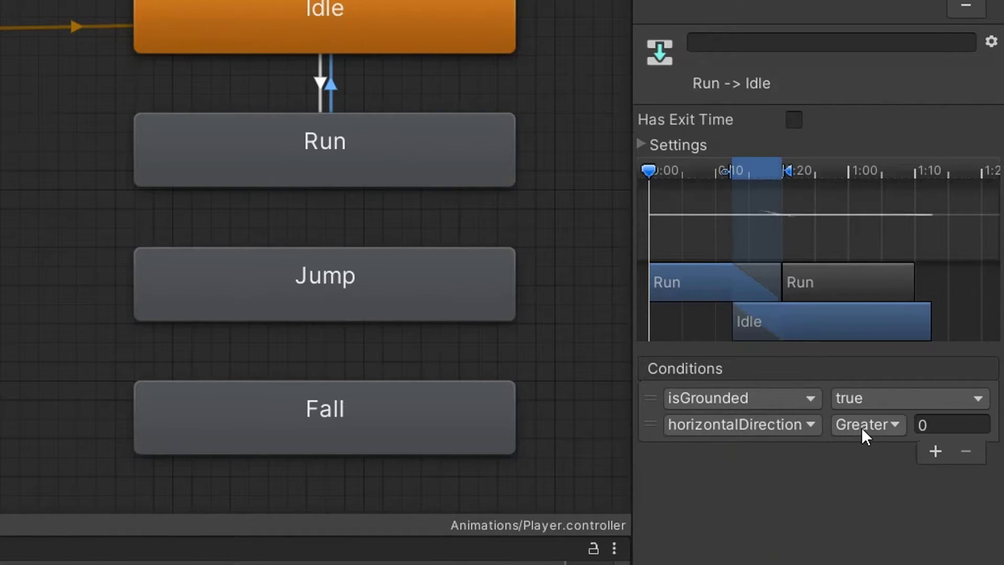
pyautogui.click(864, 424)
pyautogui.click(879, 472)
pyautogui.click(954, 426)
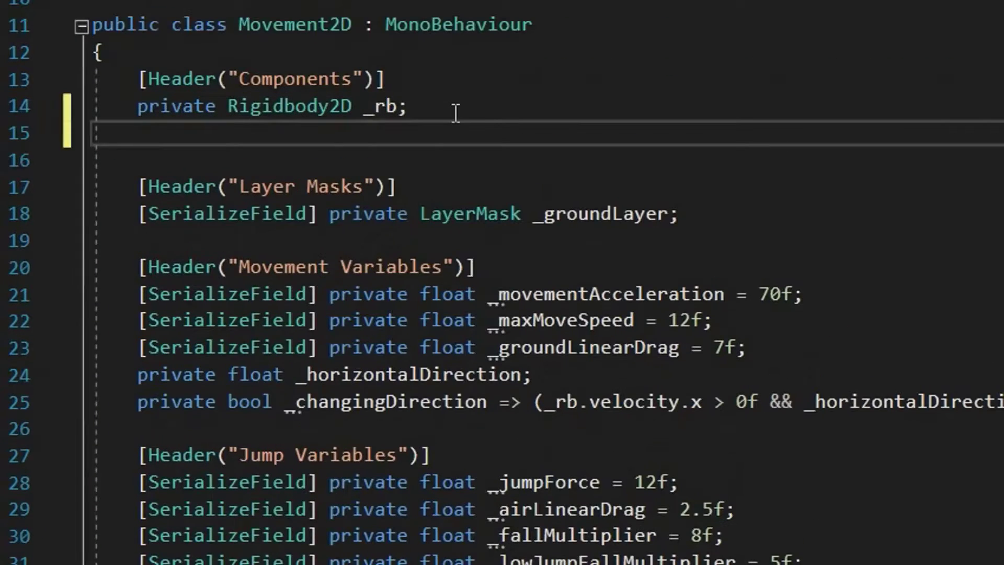
# Declare private Animator _anim and assign it with GetComponent<Animator>() in Start.
pyautogui.write('private Animator _anim;')
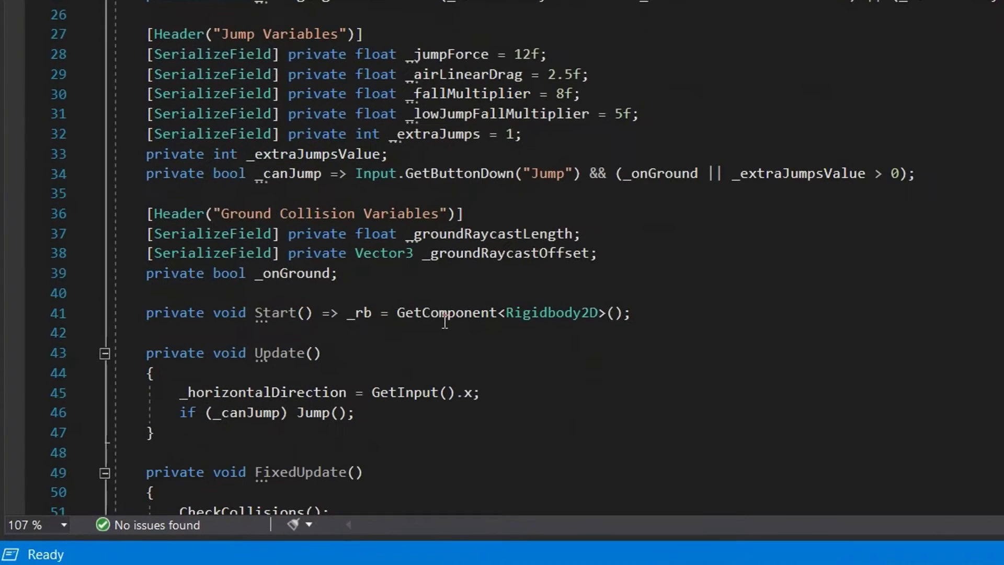
pyautogui.doubleClick(326, 313)
pyautogui.write('{')
pyautogui.click(662, 314)
pyautogui.write('}')
pyautogui.press('Left')
pyautogui.press('Return')
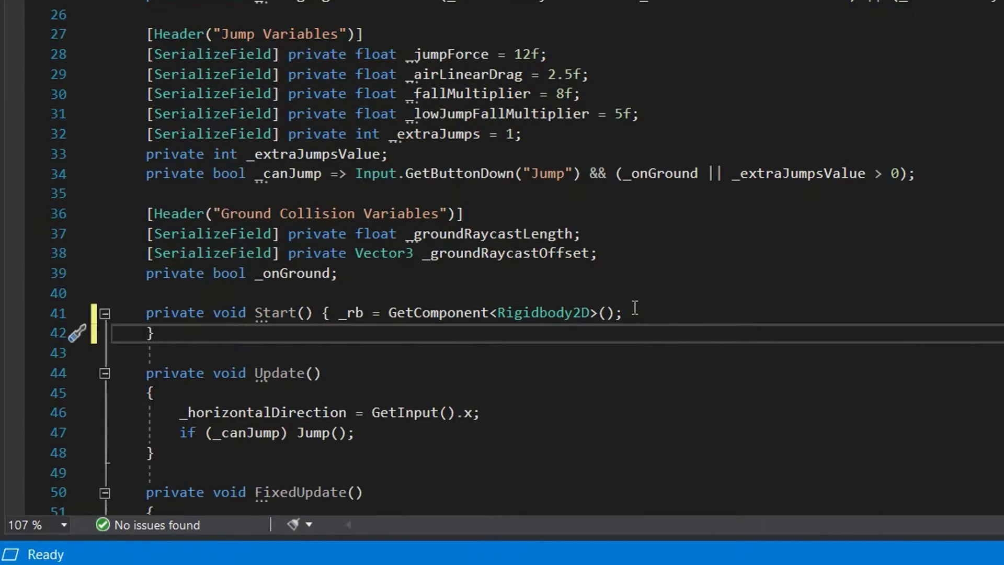
pyautogui.hotkey('ctrl', 'z')
pyautogui.press('Return')
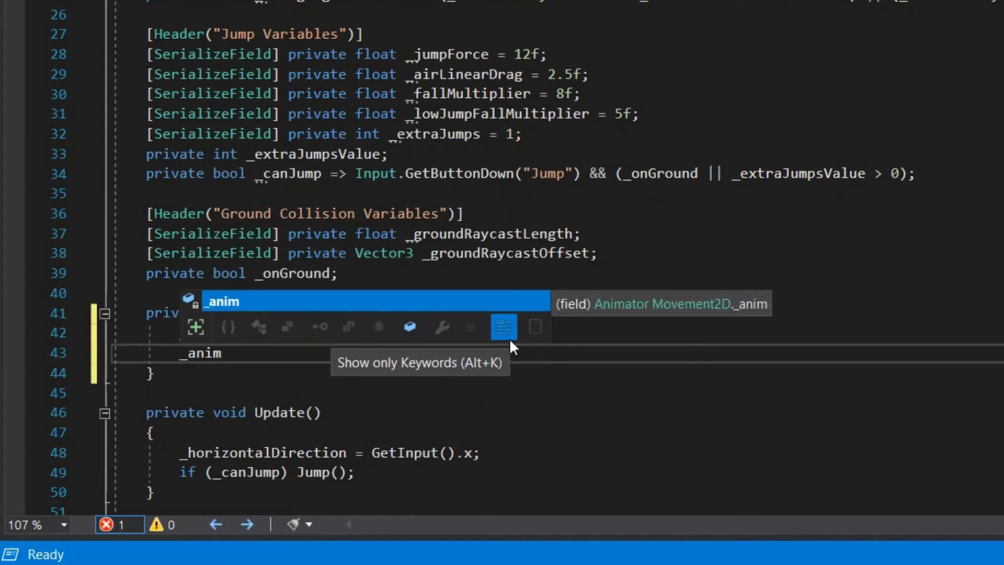
pyautogui.write('= GetComponent<Animator')
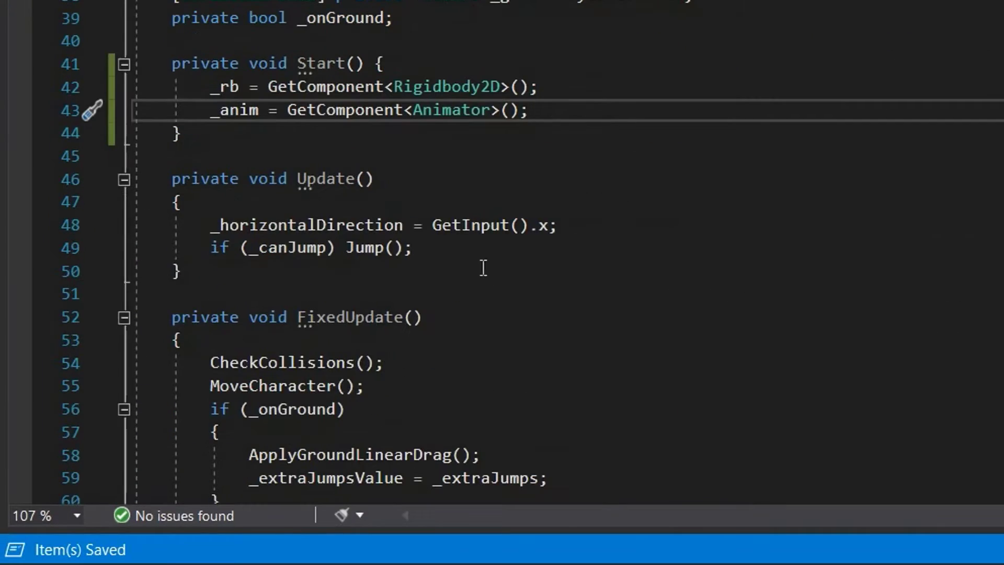
# Add an //Animation comment in Update and declare private bool _facingRight = true.
pyautogui.click(466, 253)
pyautogui.press('Return')
pyautogui.press('Return')
pyautogui.write('//Animation')
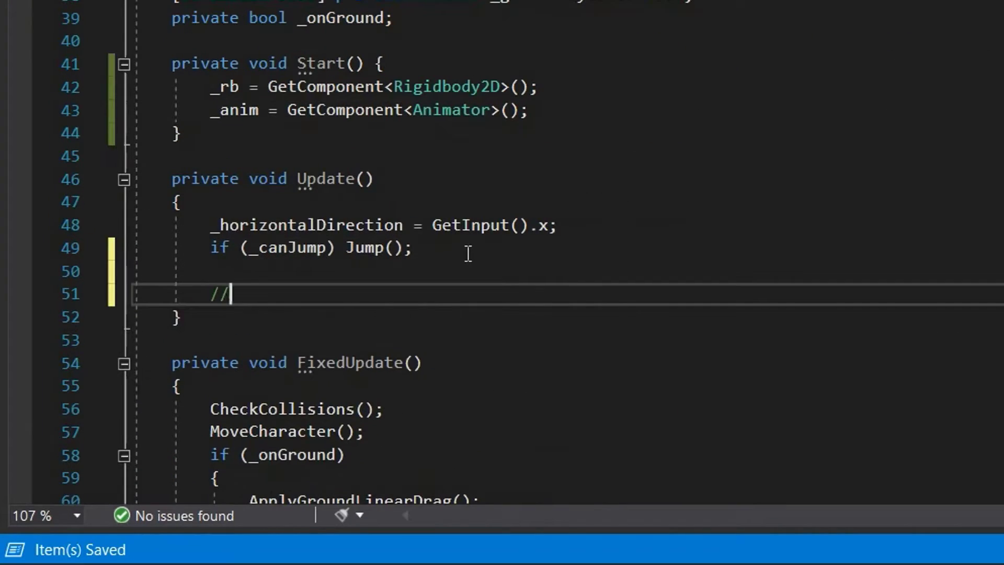
pyautogui.press('Return')
pyautogui.scroll(-1, 468, 253)
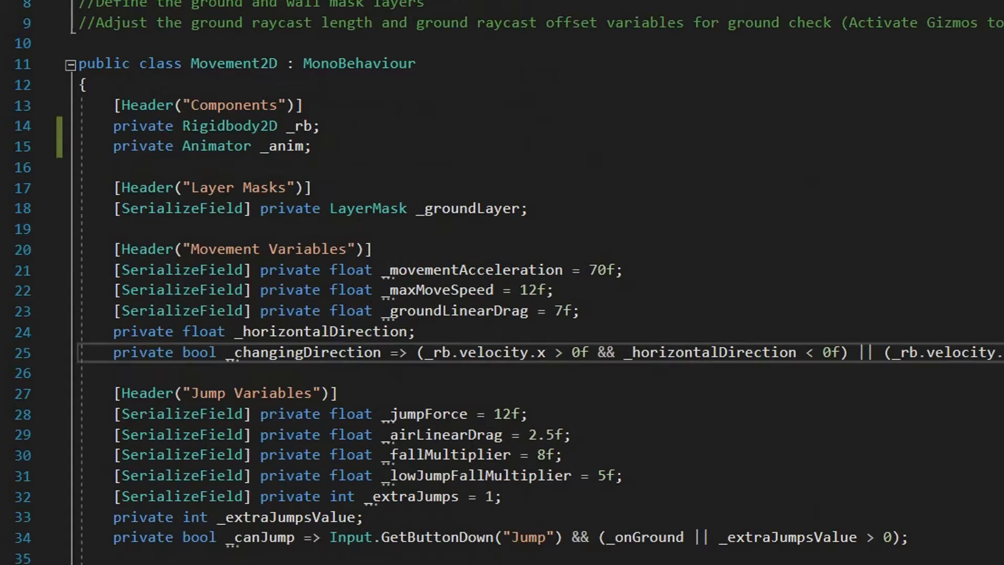
pyautogui.press('Return')
pyautogui.write('private bool _facingRigh')
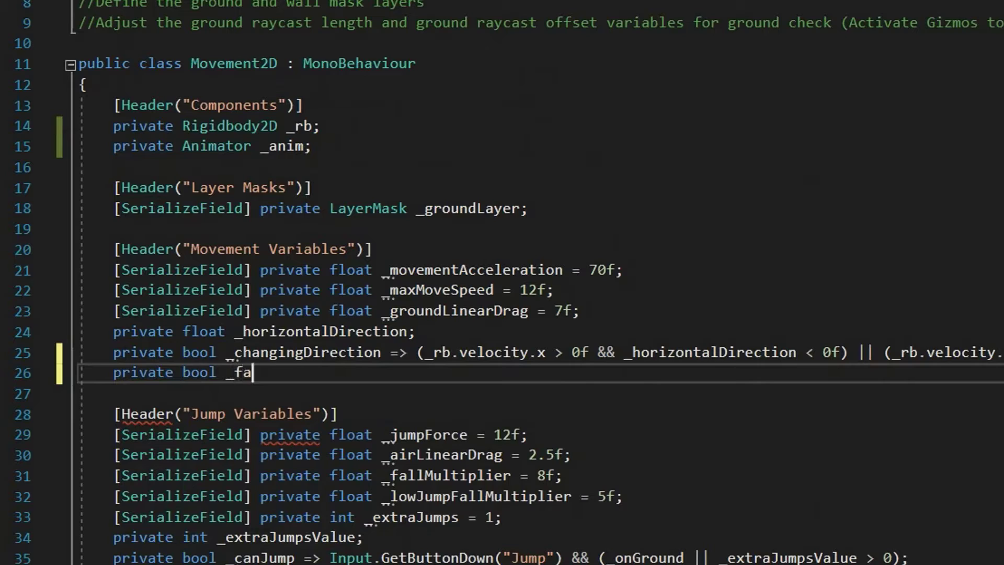
pyautogui.write('t = true')
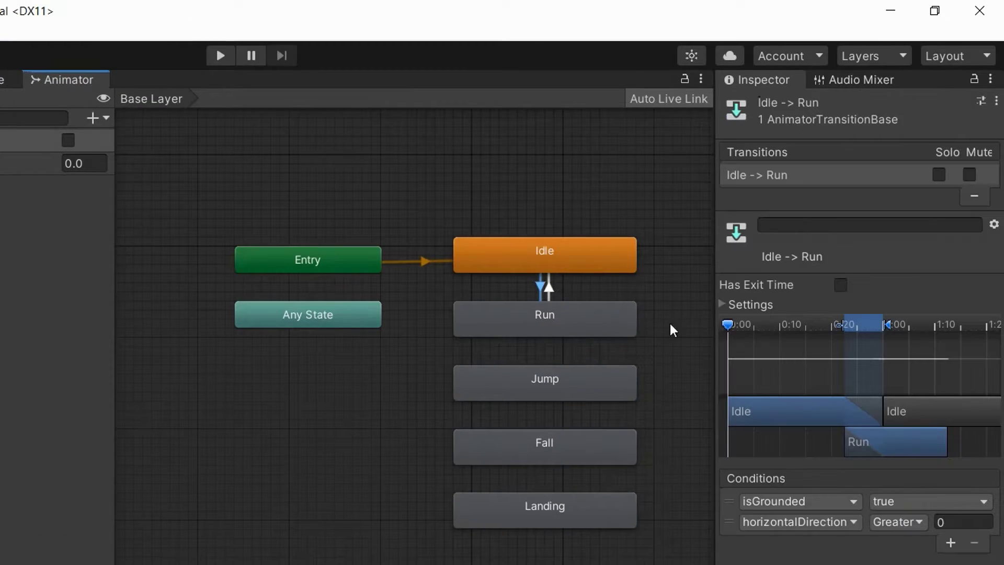
# Set Transition Duration to 0 on the Idle→Run and Run→Idle transitions.
pyautogui.click(779, 303)
pyautogui.click(896, 360)
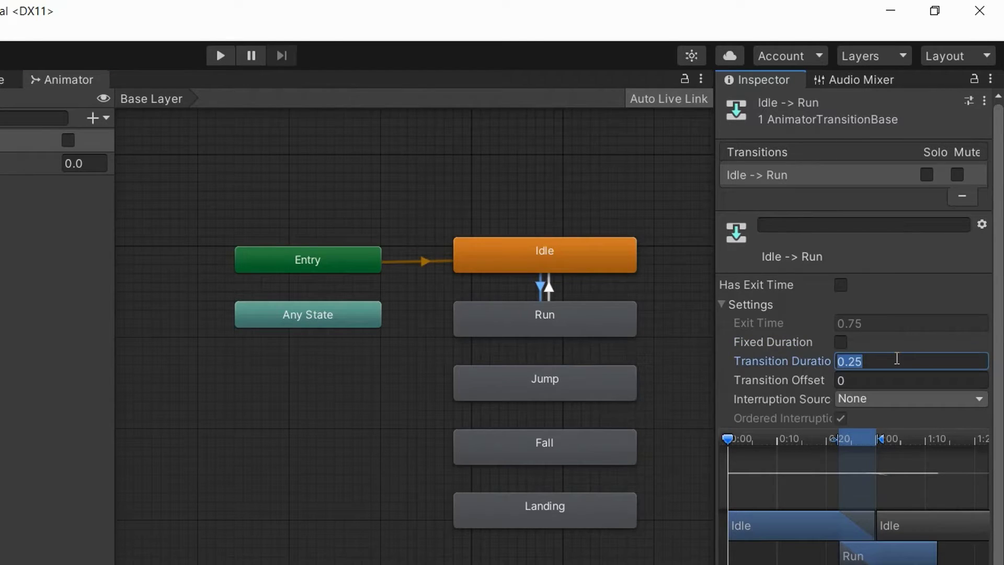
pyautogui.write('0')
pyautogui.click(549, 286)
pyautogui.click(865, 360)
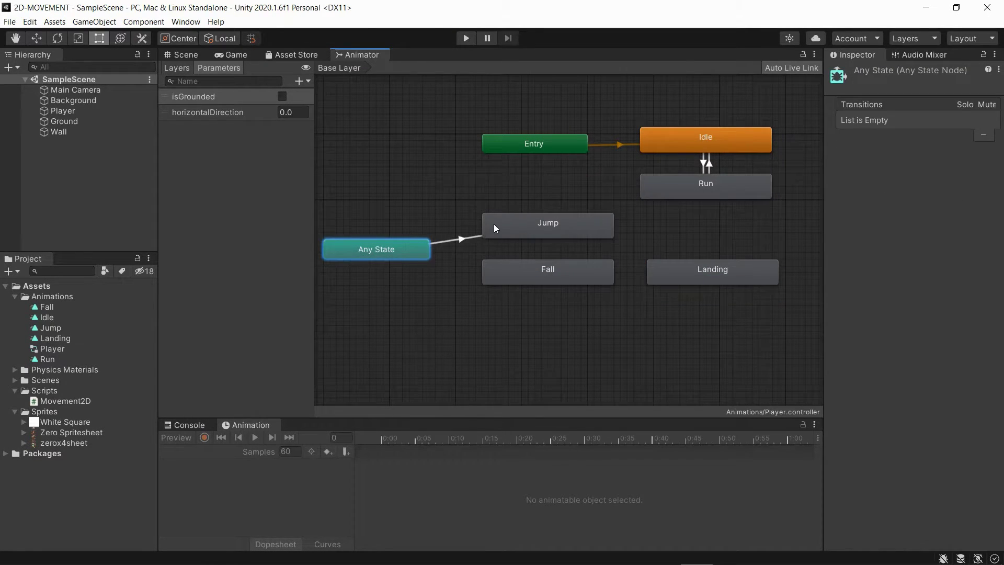
# Wire transitions Any State→Jump, Any State→Fall, Fall→Landing and Landing→Idle.
pyautogui.click(494, 224)
pyautogui.rightClick(414, 252)
pyautogui.click(471, 260)
pyautogui.click(516, 280)
pyautogui.rightClick(591, 270)
pyautogui.click(620, 277)
pyautogui.click(707, 274)
pyautogui.rightClick(711, 272)
pyautogui.click(737, 279)
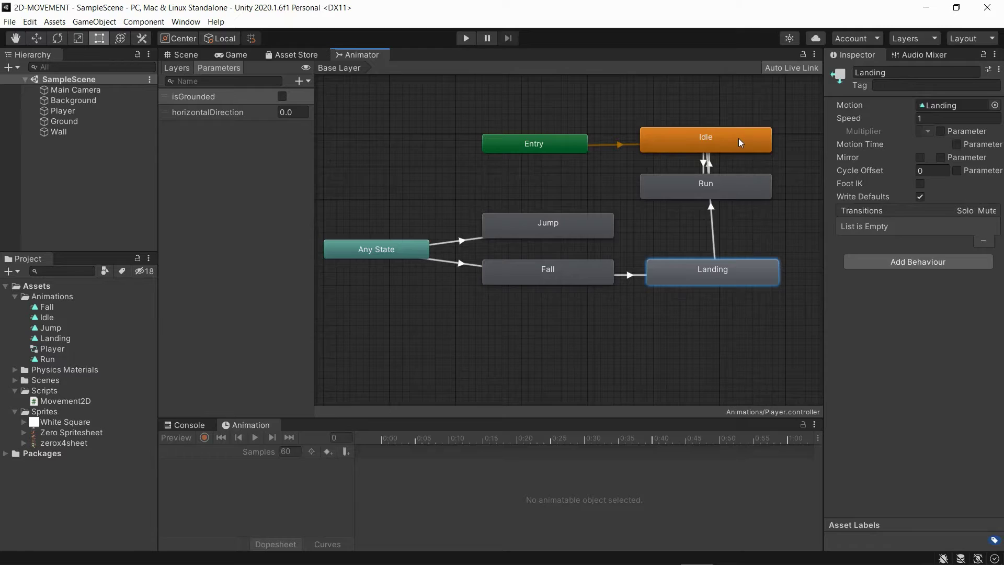
pyautogui.click(739, 138)
pyautogui.click(299, 81)
# Add Bool parameters isJumping and isFalling to the animator.
pyautogui.write('is')
pyautogui.hotkey('ctrl', 'z')
pyautogui.click(299, 81)
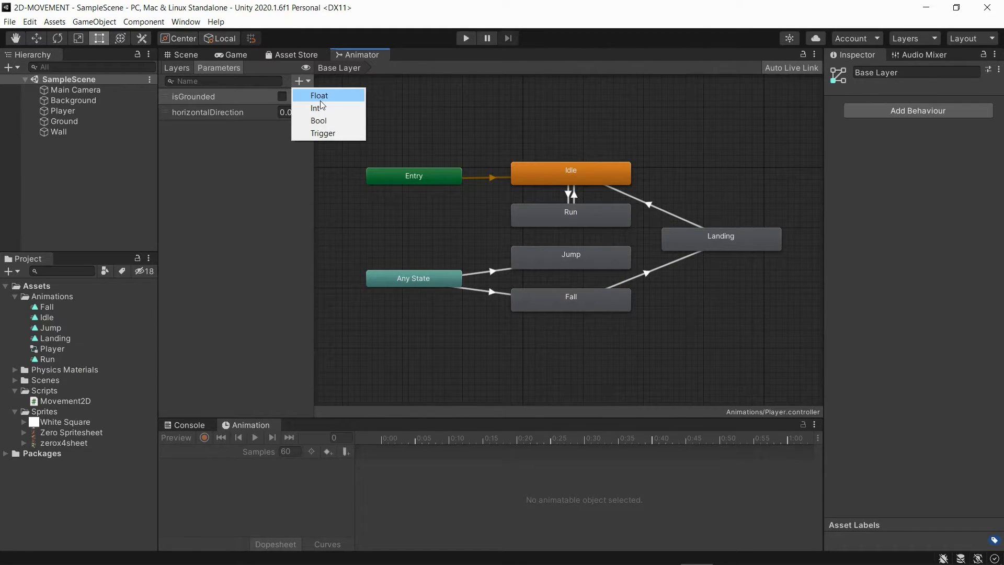
pyautogui.click(307, 119)
pyautogui.write('isJumping')
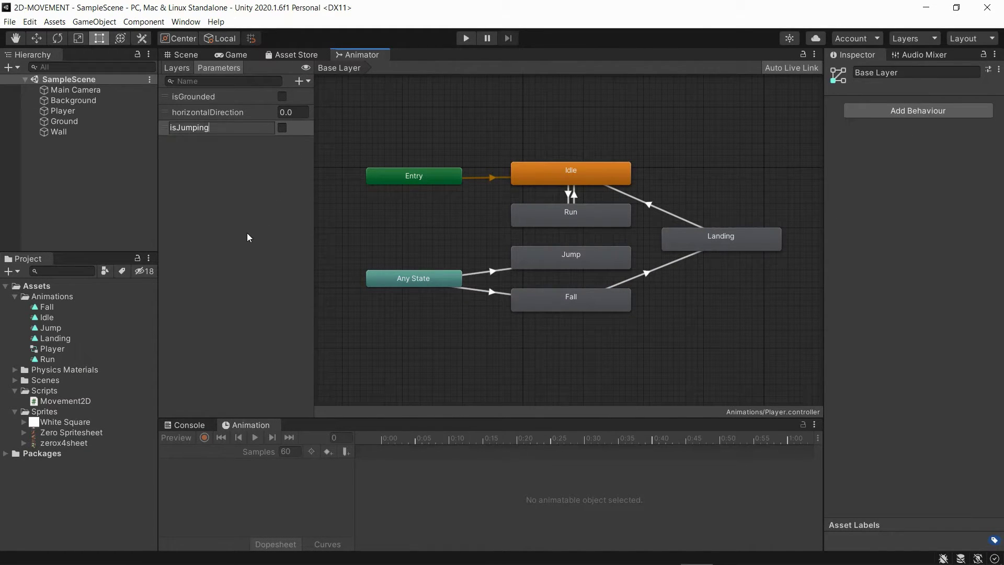
pyautogui.press('Return')
pyautogui.click(299, 80)
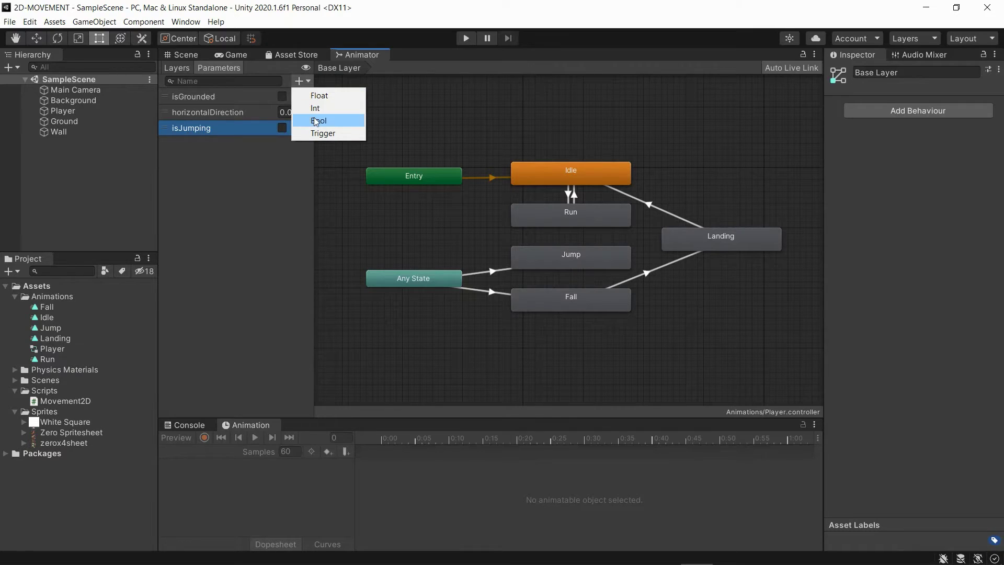
pyautogui.click(308, 119)
pyautogui.write('isFalling')
pyautogui.press('Return')
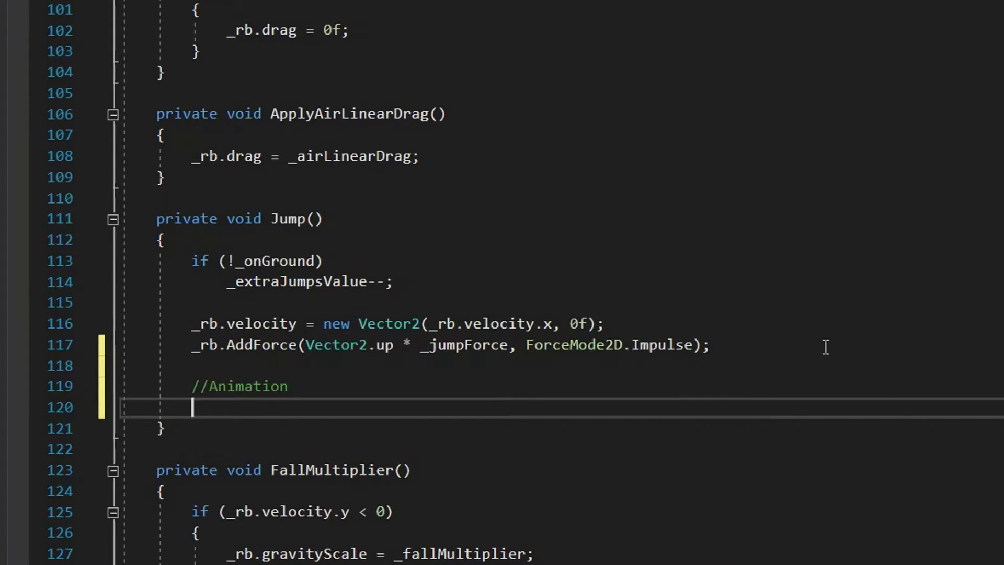
# In Jump(), set isJumping to true and isFalling to false on _anim.
pyautogui.write('_anim.SetBool("is')
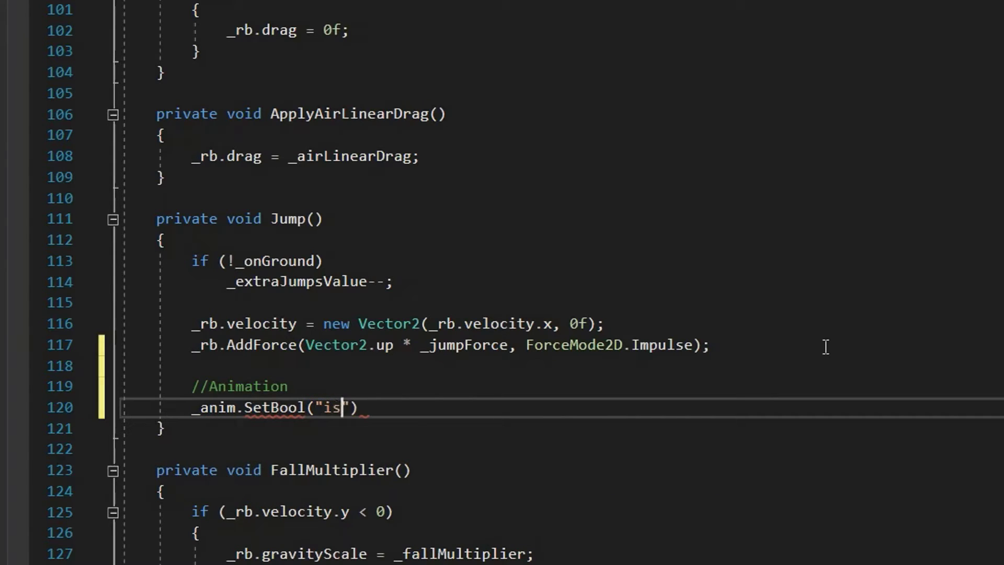
pyautogui.write('Jumping", true);')
pyautogui.press('Return')
pyautogui.write('_anim.SetBool')
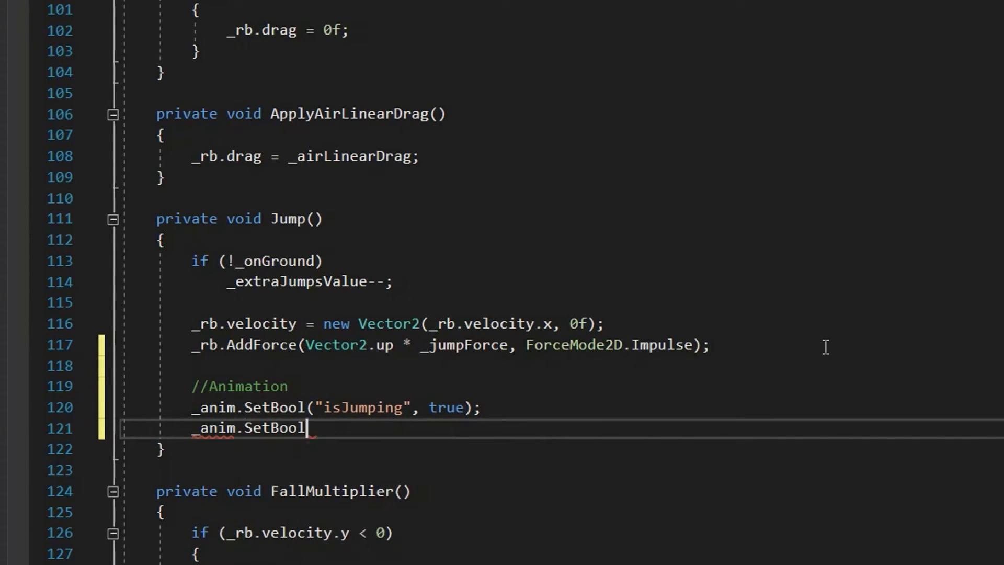
pyautogui.write('("isFalling", false);')
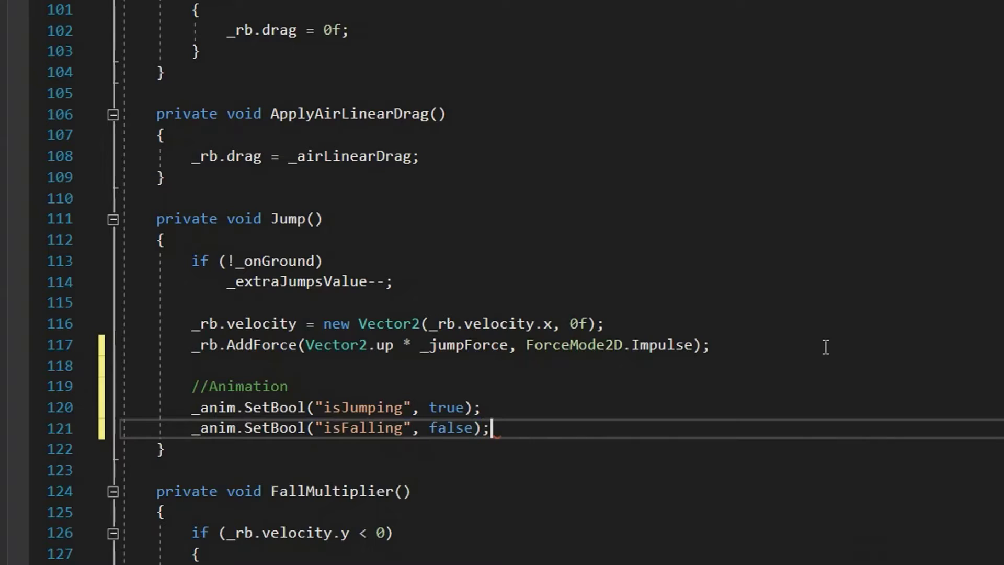
# Add an Update check for _rb.velocity.y < 0f setting isJumping false and isFalling true.
pyautogui.scroll(18, 826, 347)
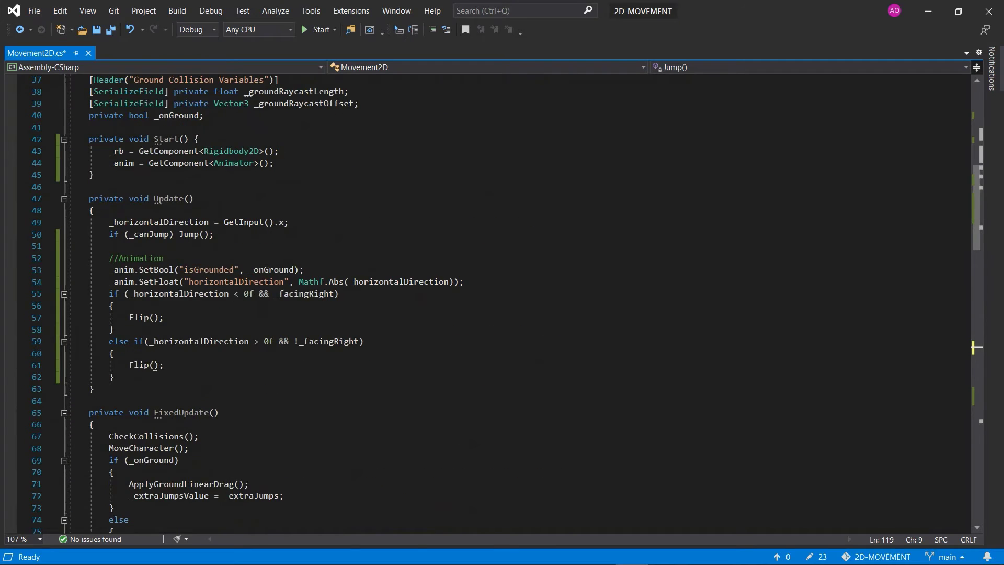
pyautogui.click(287, 331)
pyautogui.press('Return')
pyautogui.write('if(_rb.ve')
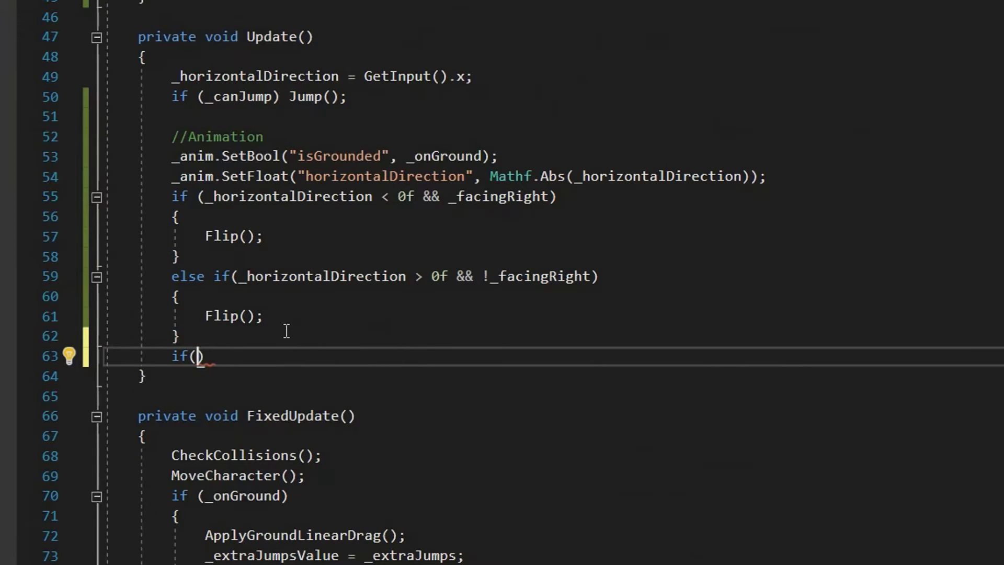
pyautogui.write('locity.y < 0')
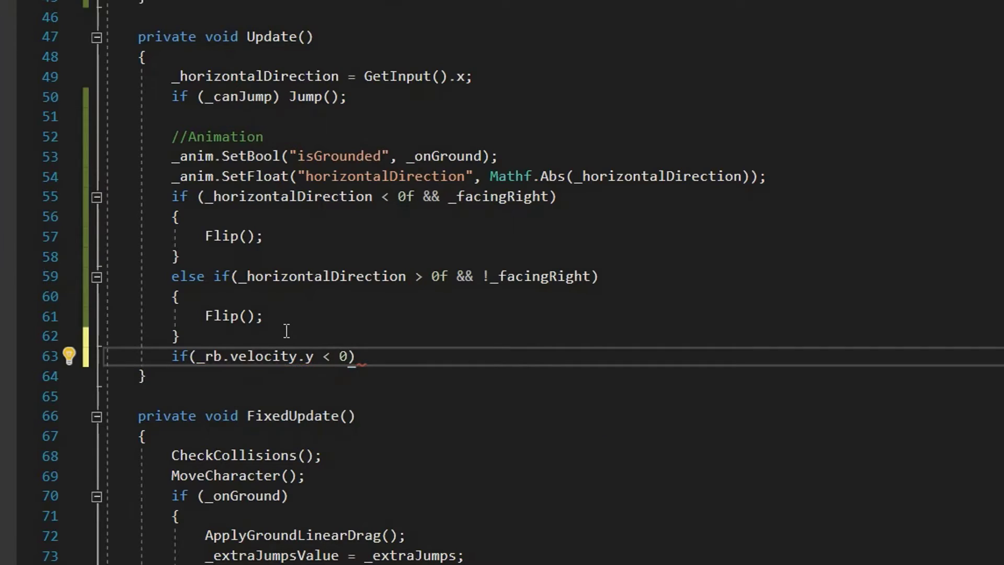
pyautogui.write('f) {')
pyautogui.write('//Animation _anim.SetBool("isJumping", true); _anim.SetBool("isFalling", false);')
pyautogui.click(189, 376)
pyautogui.press('Return')
pyautogui.doubleClick(448, 415)
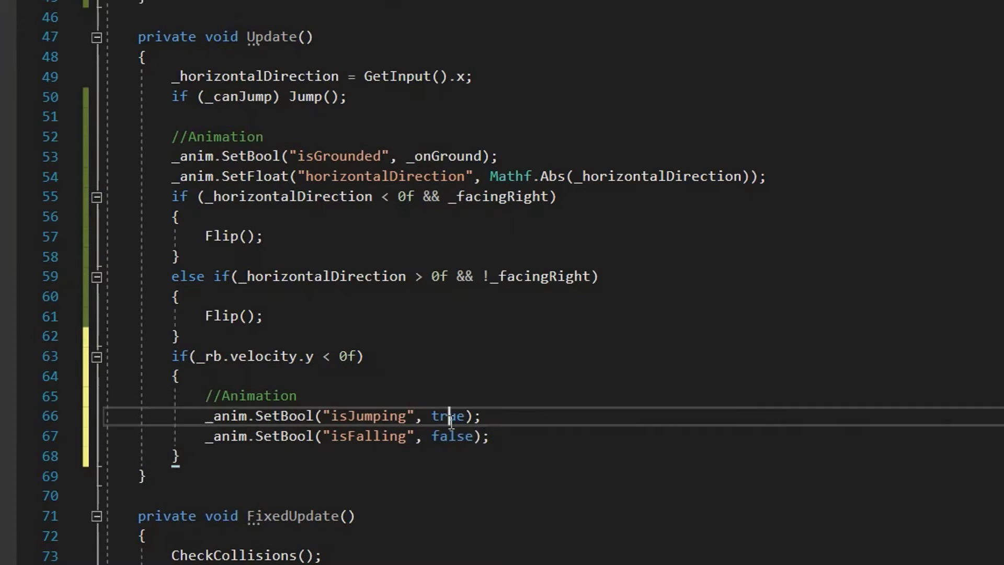
pyautogui.write('false')
pyautogui.doubleClick(451, 436)
pyautogui.write('true')
pyautogui.press('Up')
pyautogui.press('Up')
pyautogui.press('End')
pyautogui.hotkey('shift', 'Home')
pyautogui.hotkey('shift', 'Home')
pyautogui.press('BackSpace')
pyautogui.press('BackSpace')
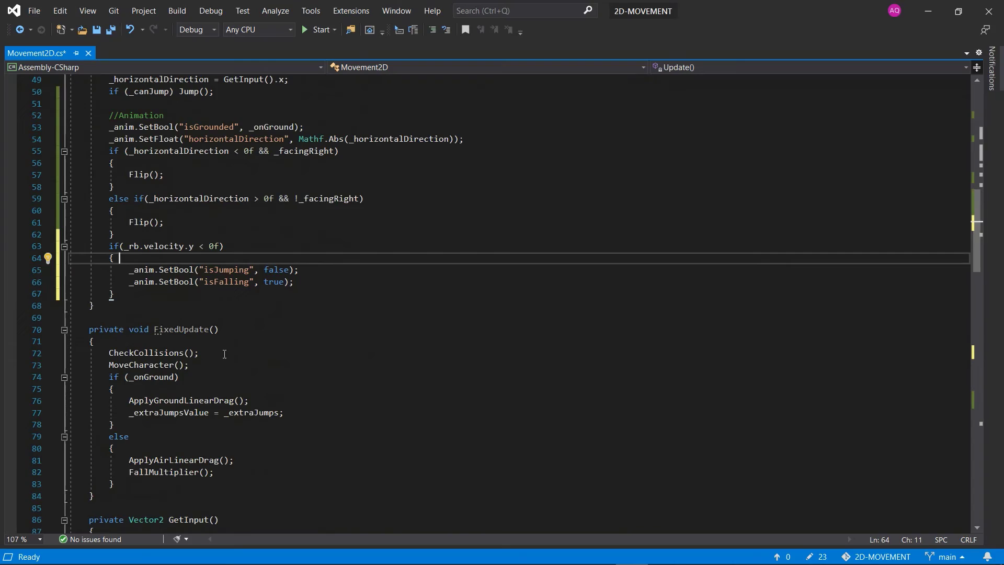
# Clear isJumping and isFalling in the grounded block and save Movement2D.
pyautogui.click(583, 327)
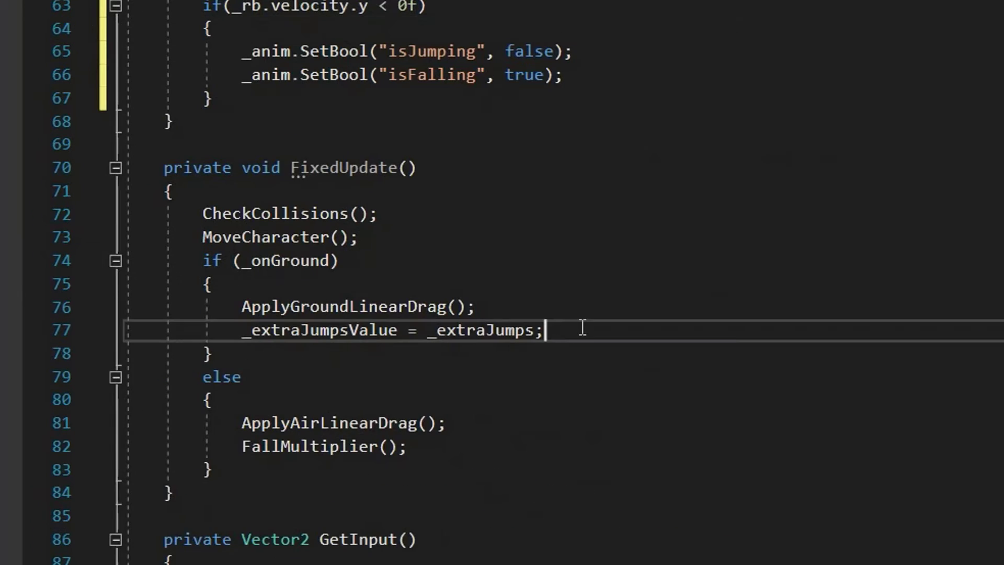
pyautogui.press('Return')
pyautogui.write('//Animation _anim.SetBool("isJumping", true); _anim.SetBool("isFalling", false);')
pyautogui.click(621, 328)
pyautogui.press('Return')
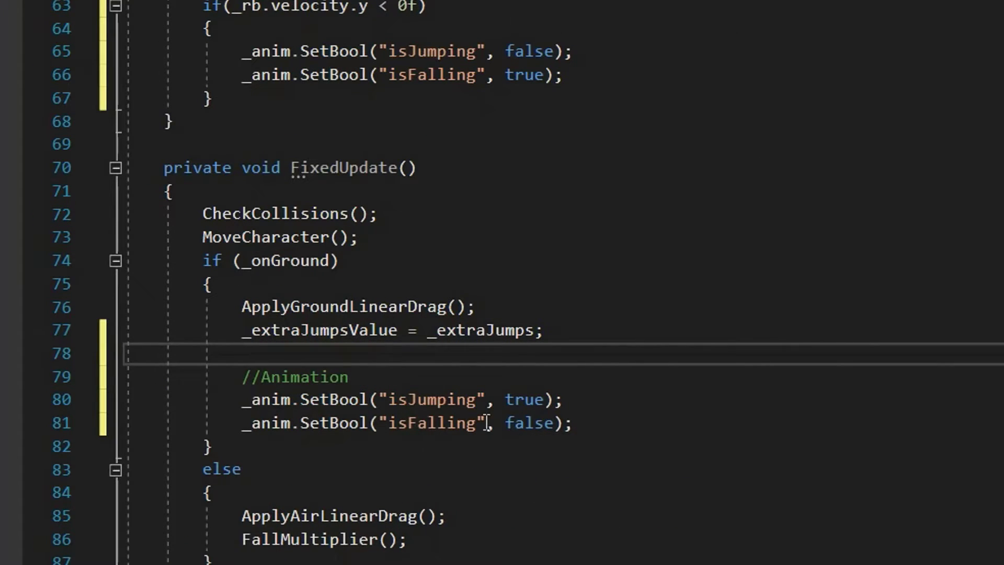
pyautogui.doubleClick(526, 399)
pyautogui.write('false')
pyautogui.hotkey('ctrl', 's')
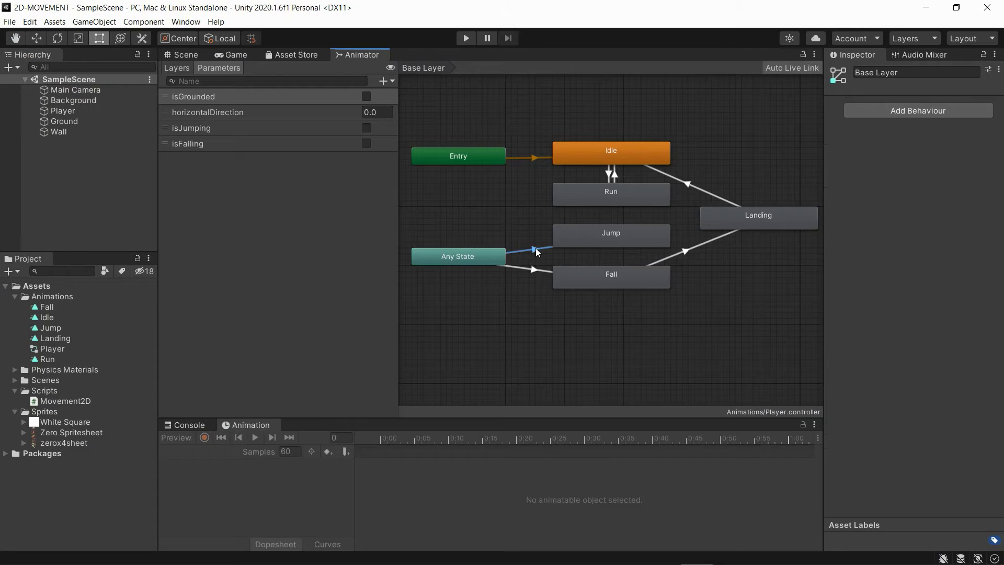
# Give Any State→Jump no fixed duration, duration 0 and an isJumping condition.
pyautogui.click(536, 248)
pyautogui.click(829, 125)
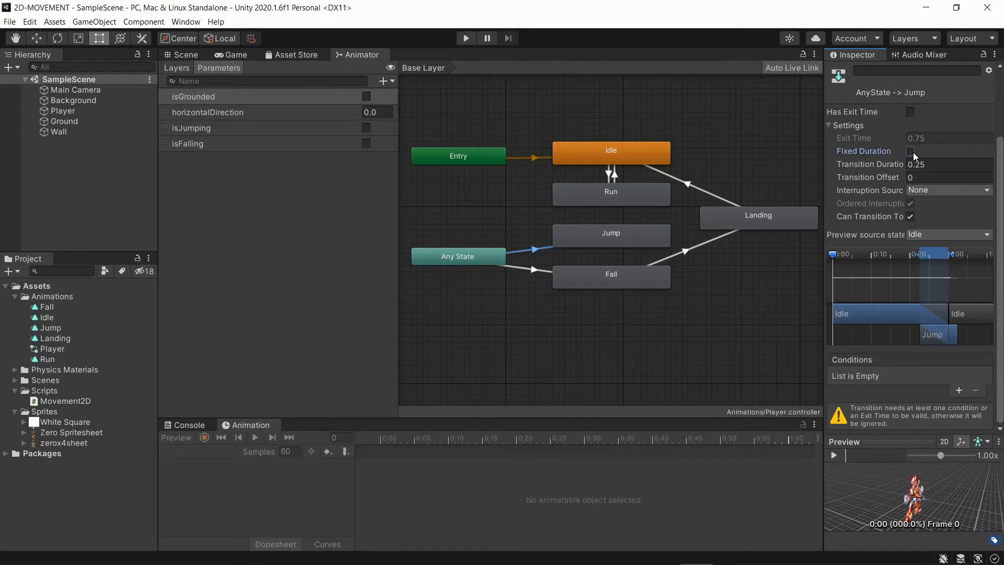
pyautogui.doubleClick(949, 164)
pyautogui.write('0')
pyautogui.click(958, 390)
pyautogui.click(876, 404)
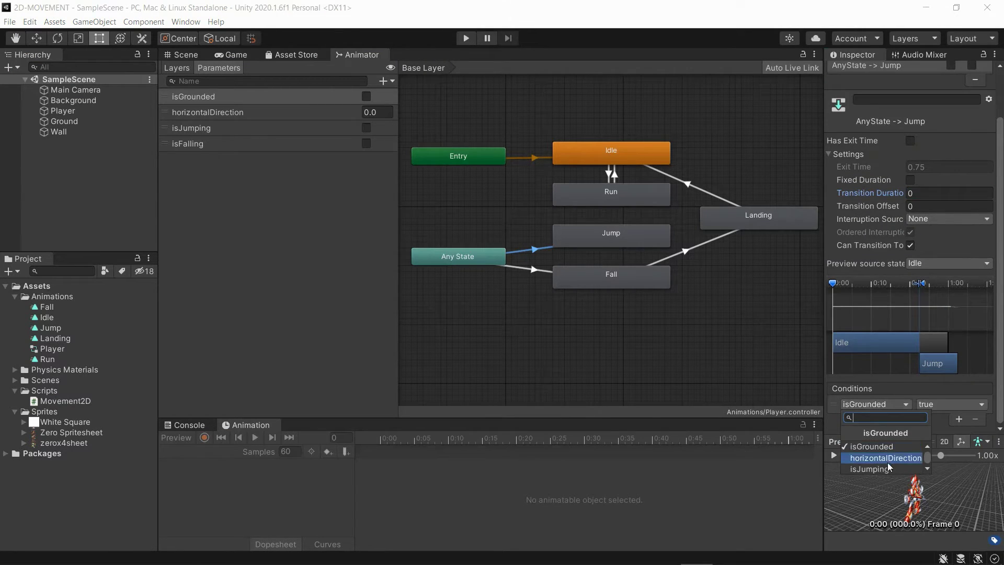
pyautogui.click(887, 462)
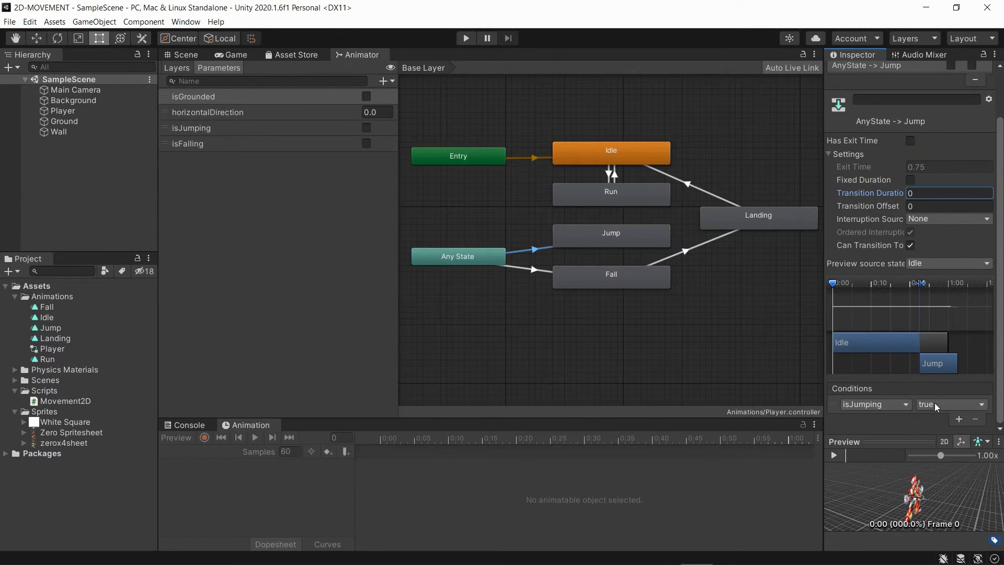
# Give Any State→Fall duration 0 and an isFalling condition.
pyautogui.click(534, 270)
pyautogui.doubleClick(949, 193)
pyautogui.write('0')
pyautogui.click(958, 390)
pyautogui.click(876, 404)
pyautogui.click(883, 462)
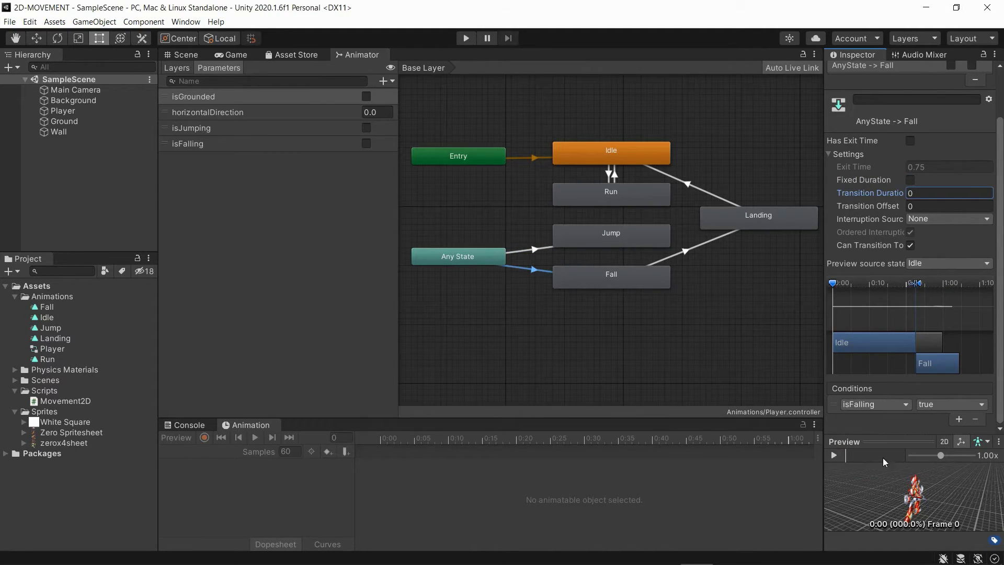
# Give Fall→Landing an isGrounded condition with no exit time and 0 duration; set Landing→Idle duration 0.
pyautogui.click(685, 252)
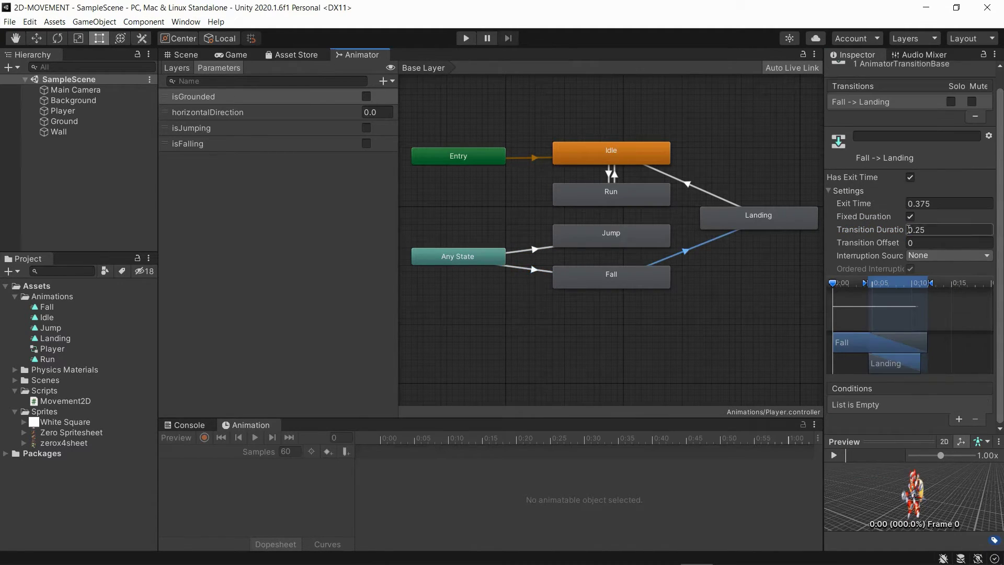
pyautogui.click(958, 419)
pyautogui.click(910, 176)
pyautogui.click(910, 216)
pyautogui.moveTo(868, 230); pyautogui.dragTo(527, 233)
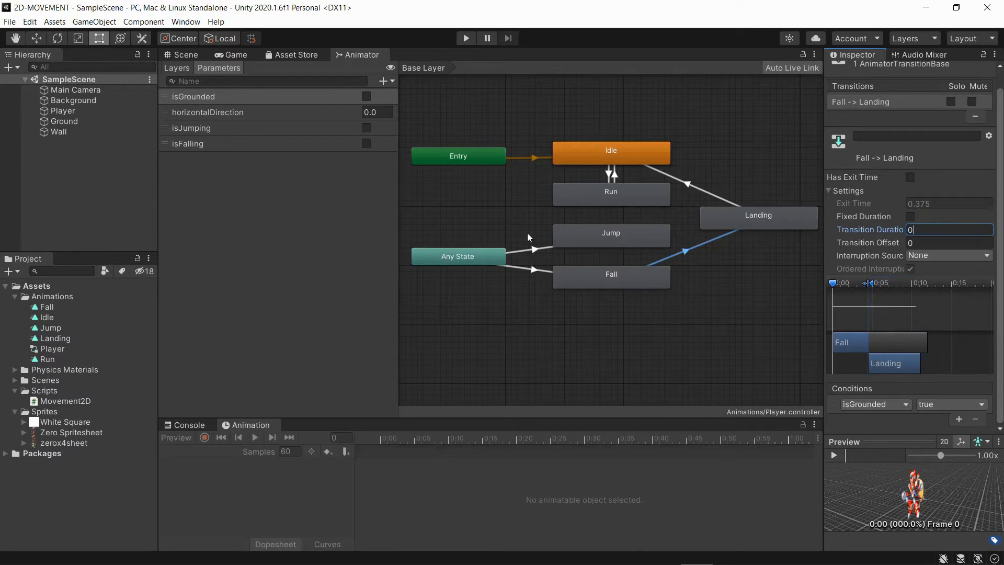
pyautogui.click(688, 184)
pyautogui.doubleClick(949, 230)
pyautogui.write('0')
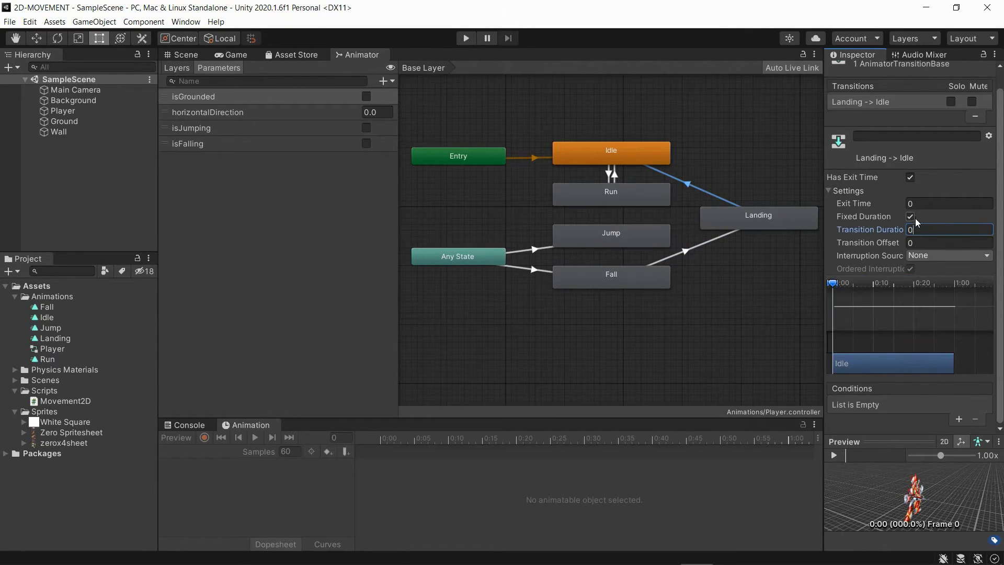
pyautogui.click(868, 190)
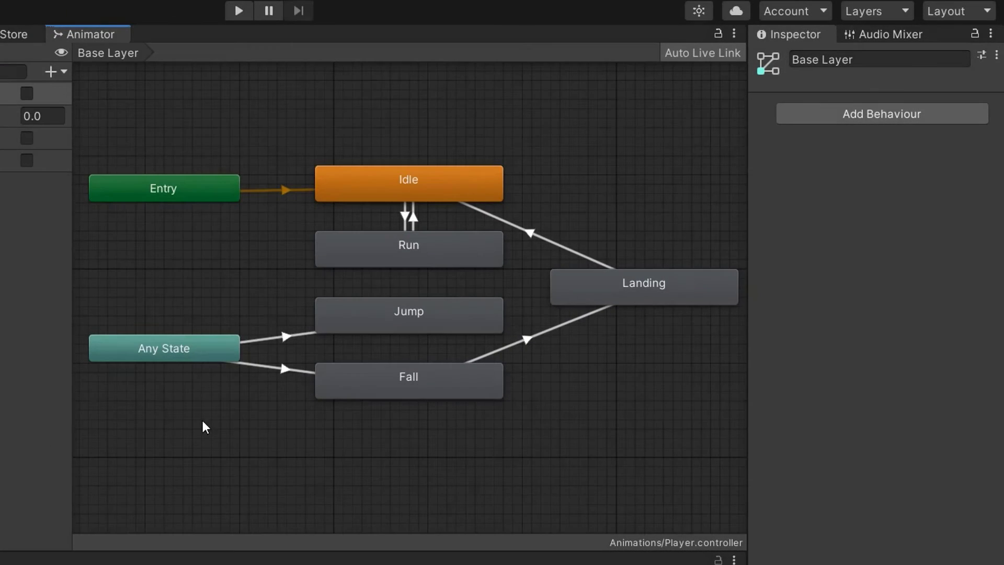
# Uncheck Can Transition To Self on the Any State→Jump and Any State→Fall transitions.
pyautogui.click(286, 337)
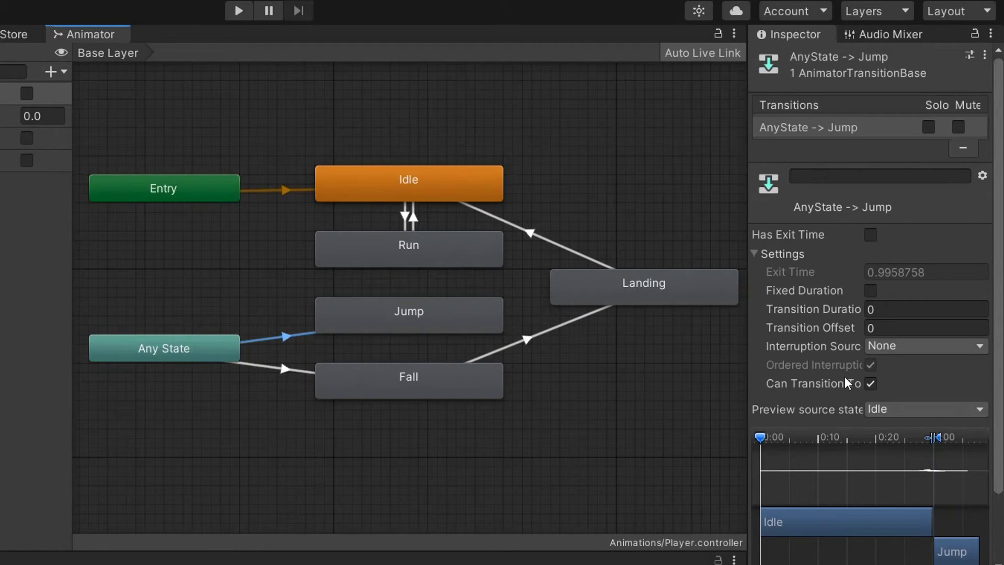
pyautogui.click(871, 384)
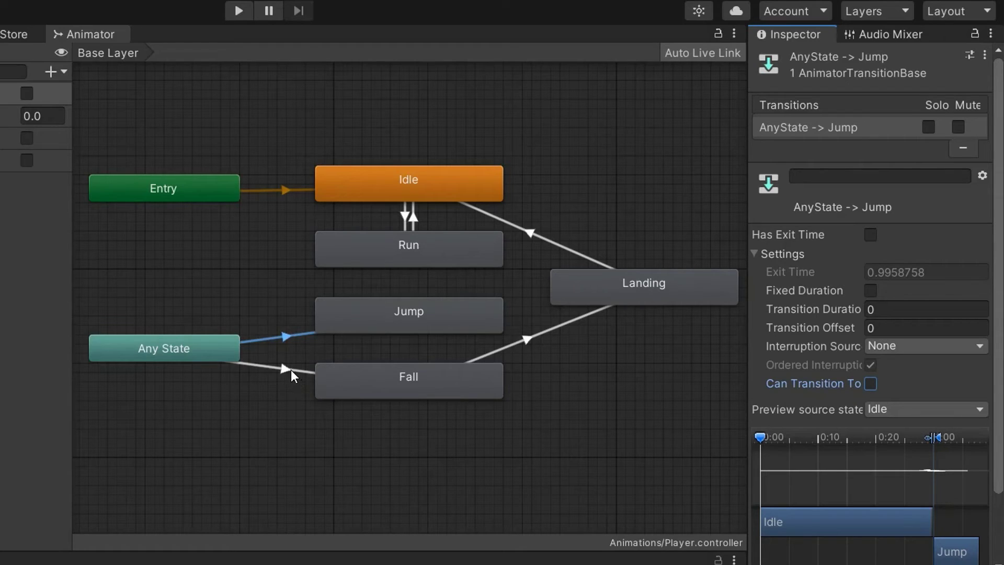
pyautogui.click(285, 369)
pyautogui.click(871, 383)
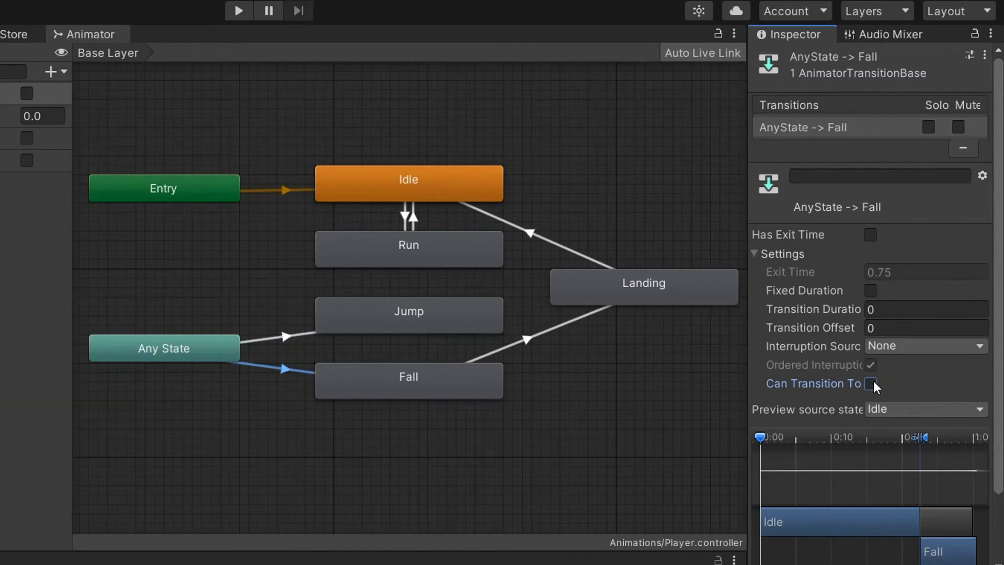